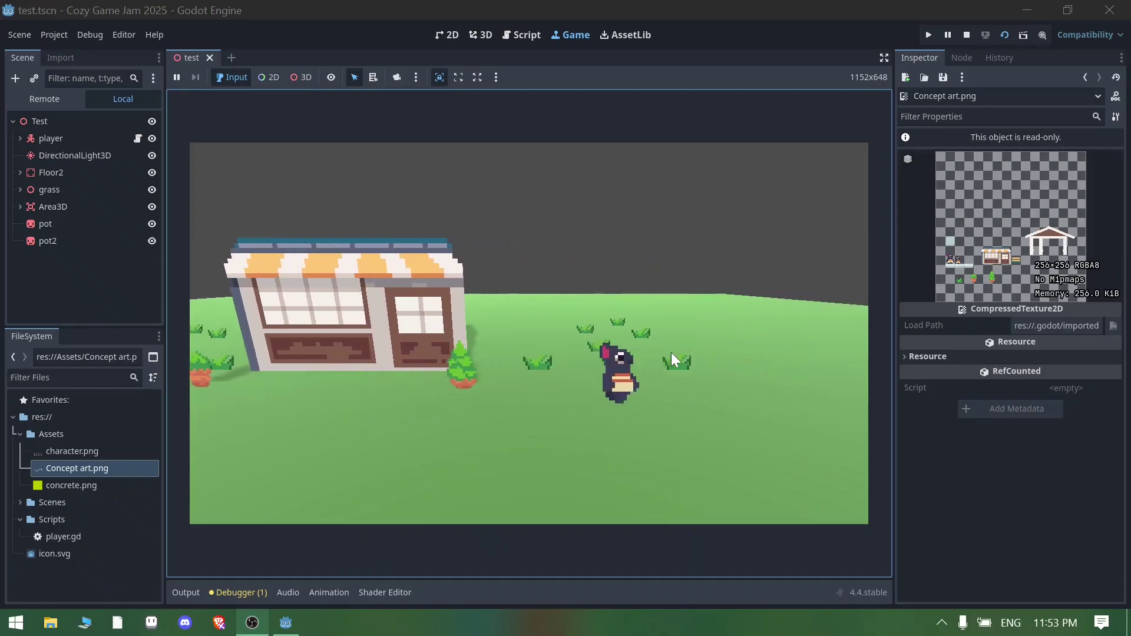
- Walk the player left and right across the grass, past the pot and shop
key(Left)
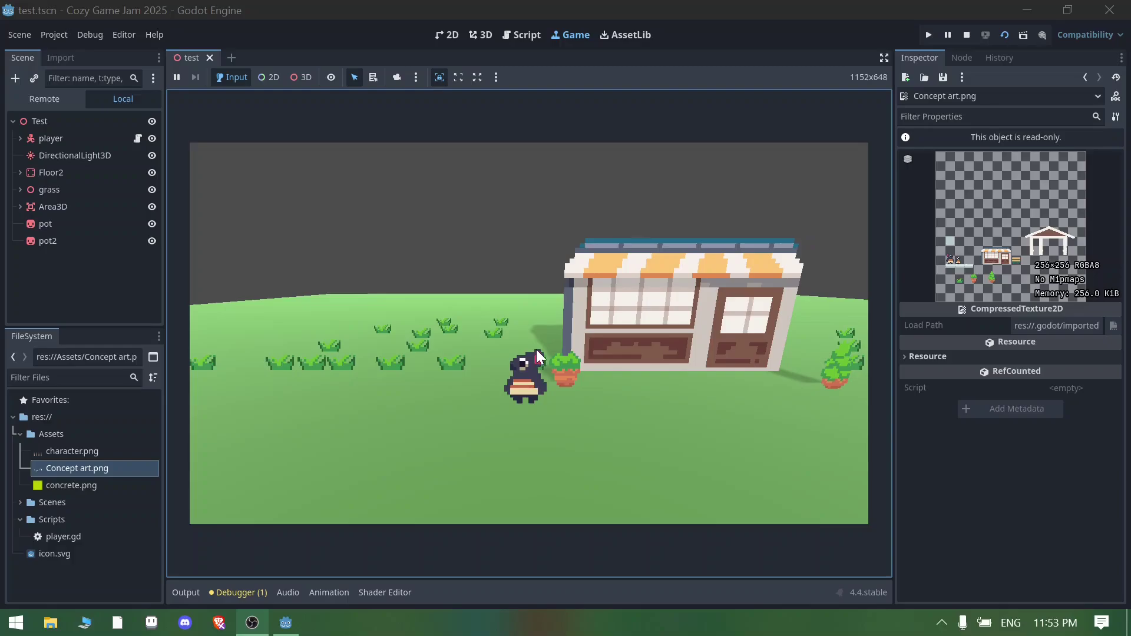
key(d)
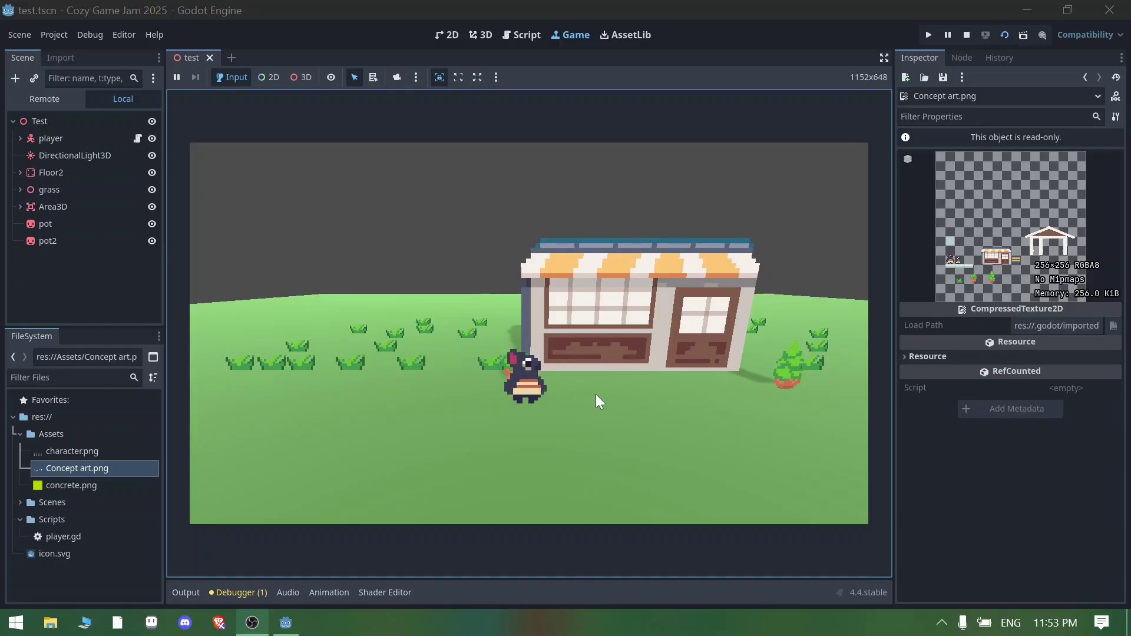
key(a)
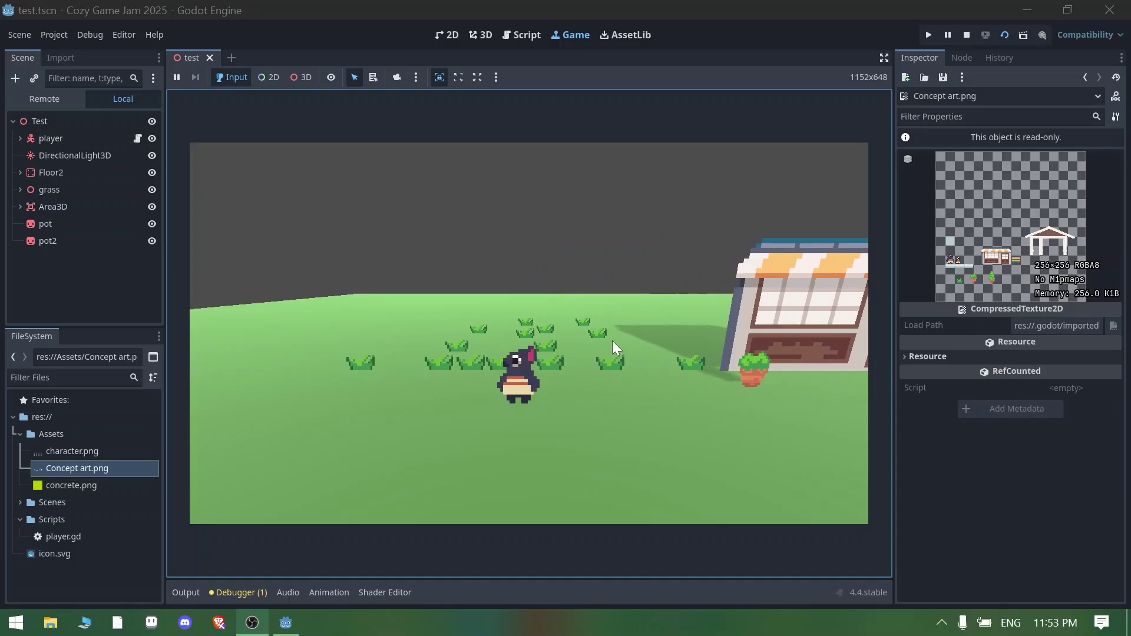
key(d)
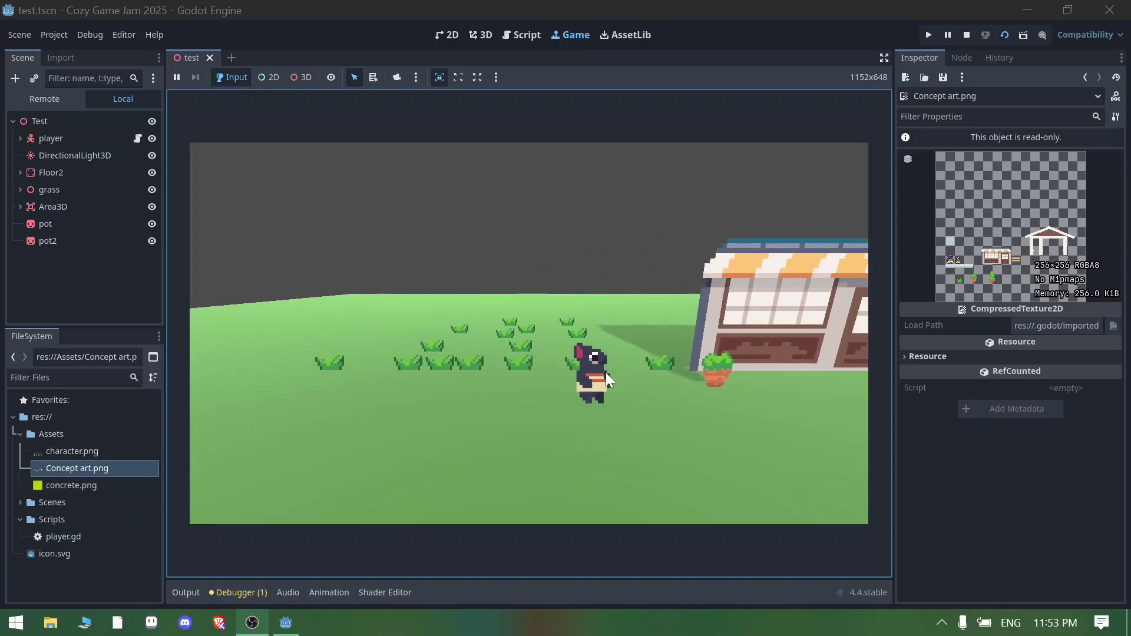
key(d)
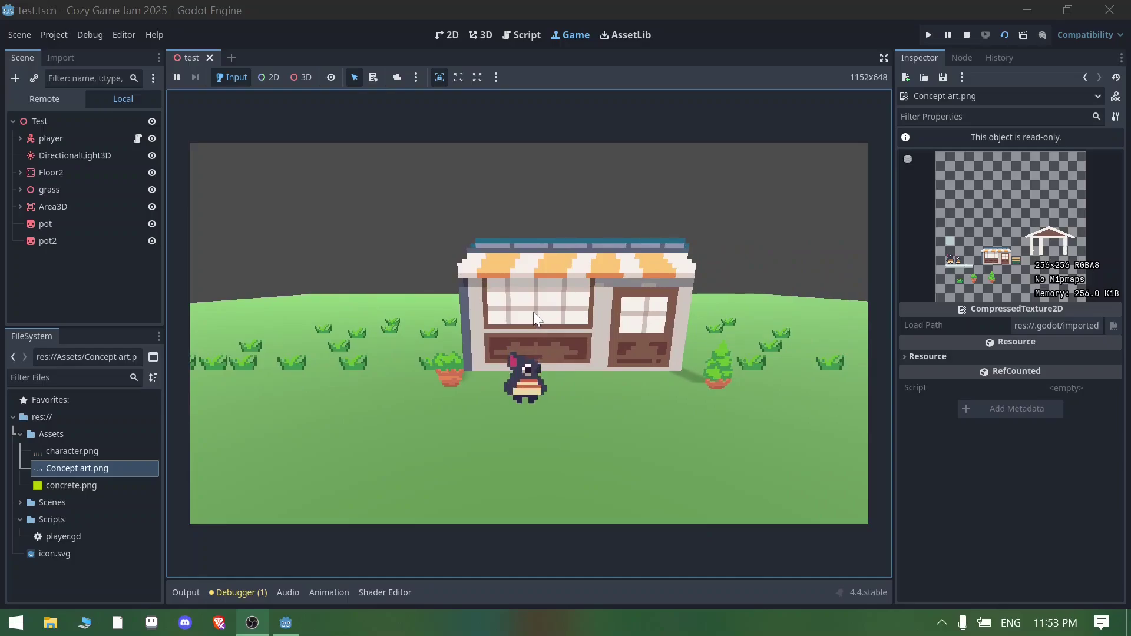
key(a)
key(d)
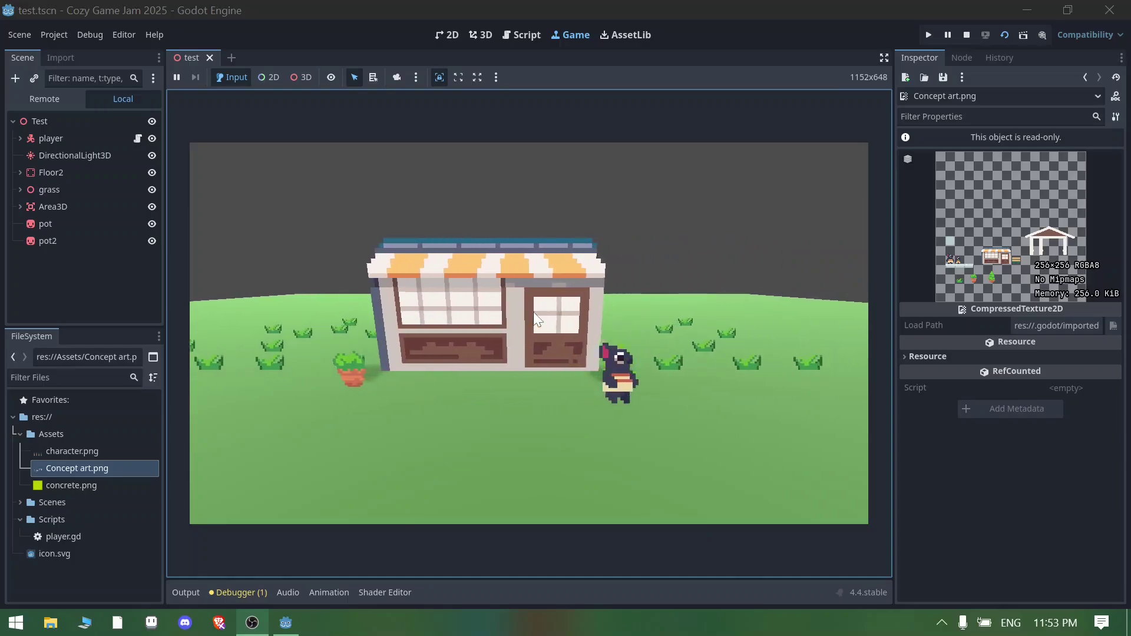
key(a)
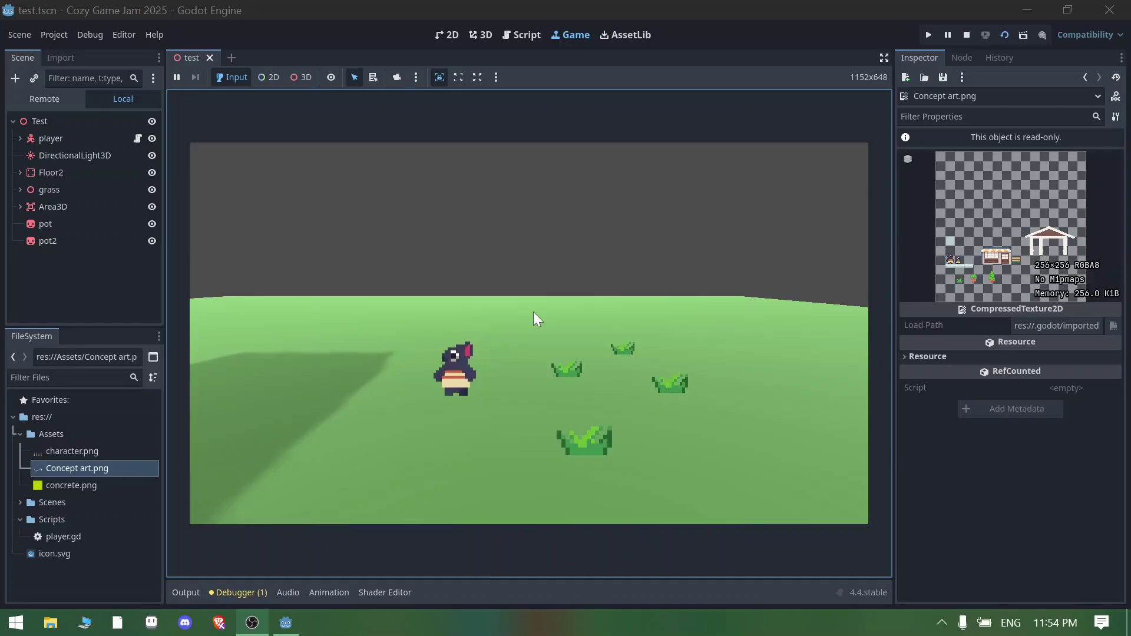
key(a)
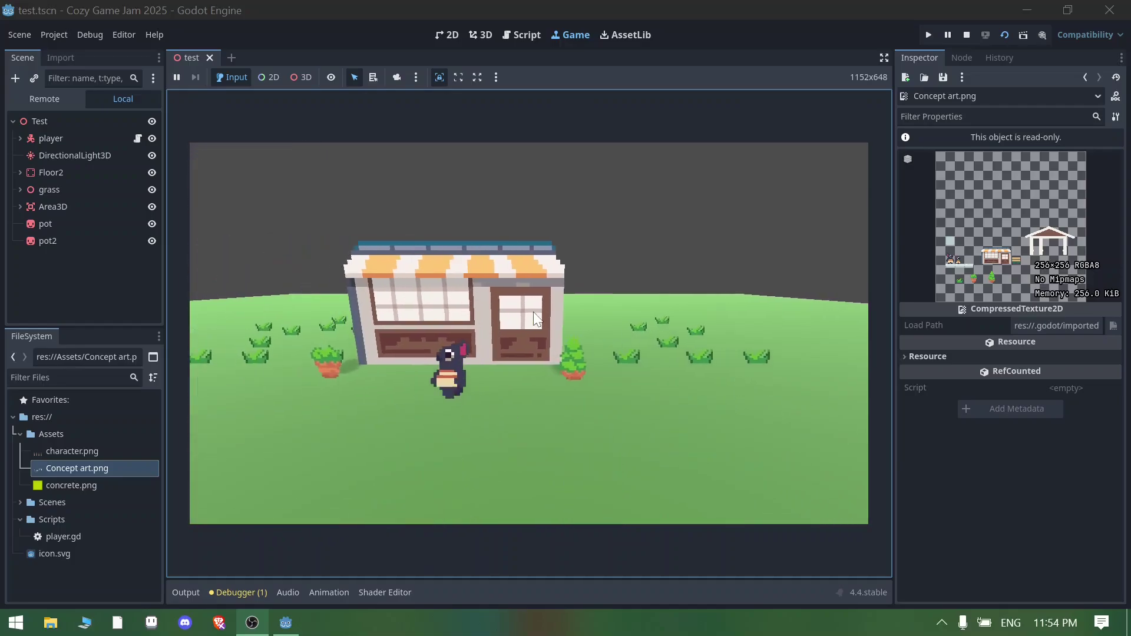
- Stop the game, view the shop at an angle, collapse the player and select Test
click(967, 35)
mouse_move(504, 231)
middle_down()
mouse_move(547, 284)
mouse_move(631, 281)
mouse_move(567, 291)
middle_up()
scroll(629, 290, up, 3)
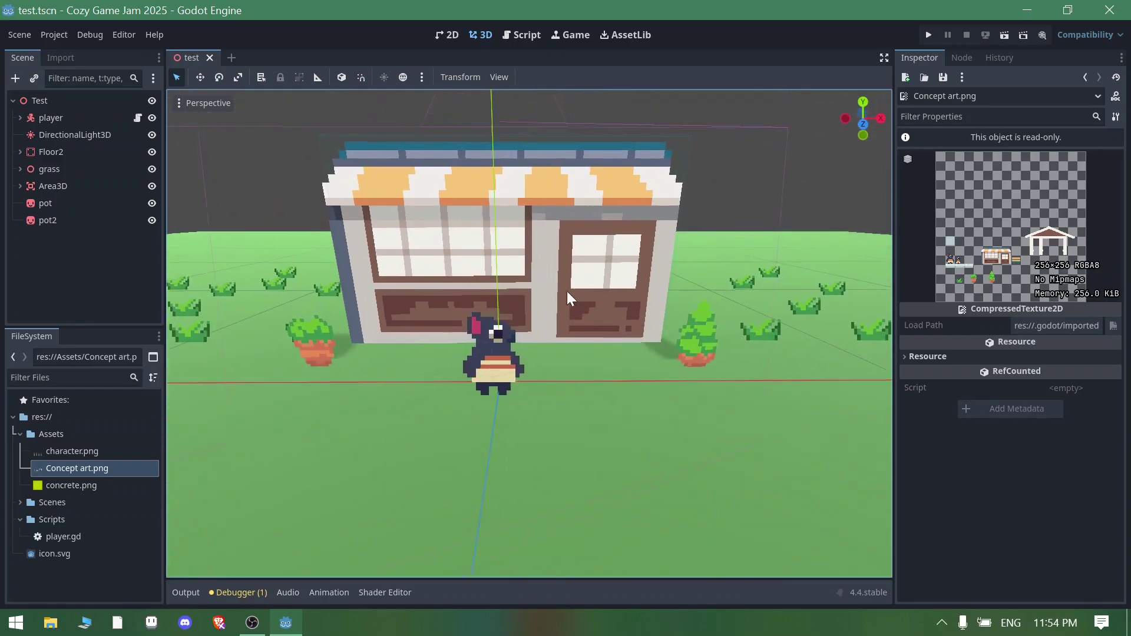
click(501, 340)
mouse_move(501, 341)
middle_down()
mouse_move(588, 298)
mouse_move(788, 307)
mouse_move(556, 302)
mouse_move(624, 310)
middle_up()
scroll(621, 304, down, 3)
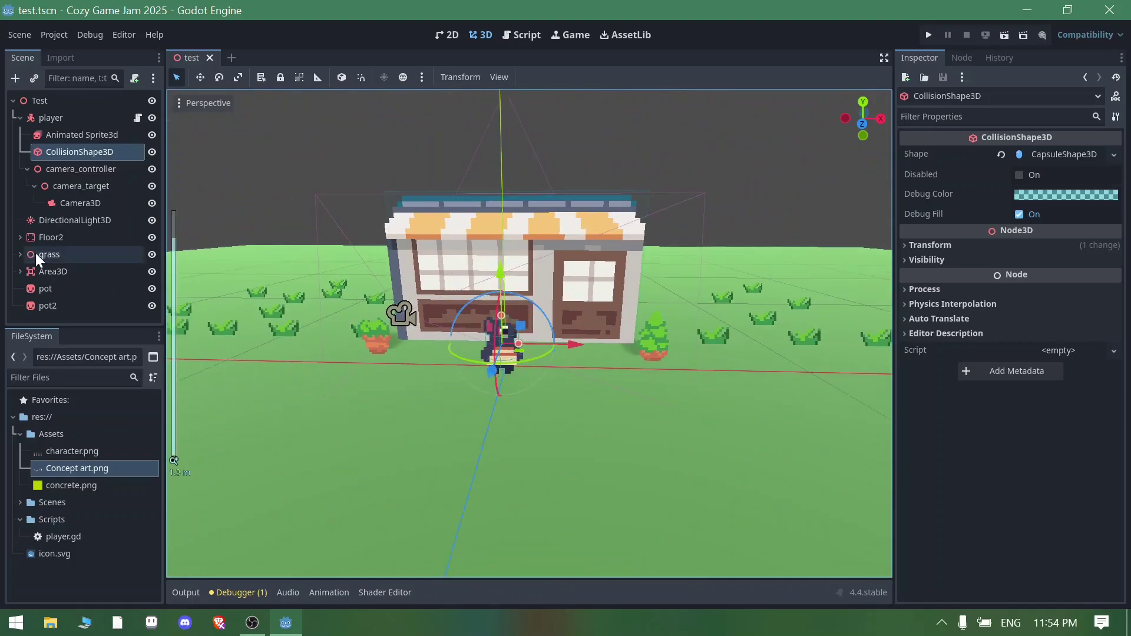
click(19, 118)
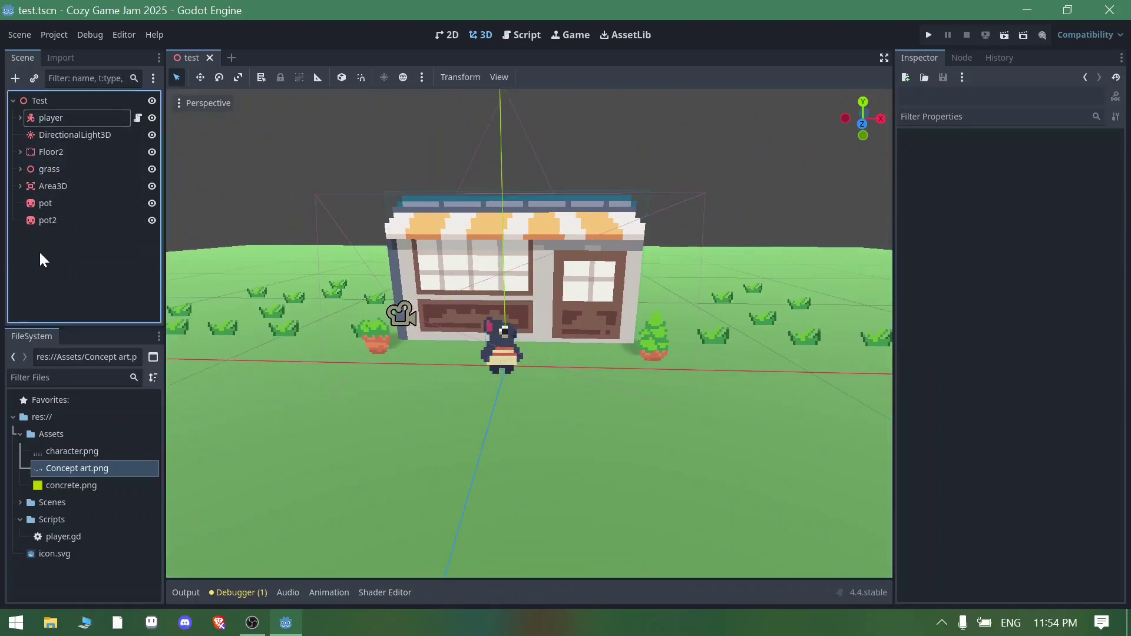
click(30, 100)
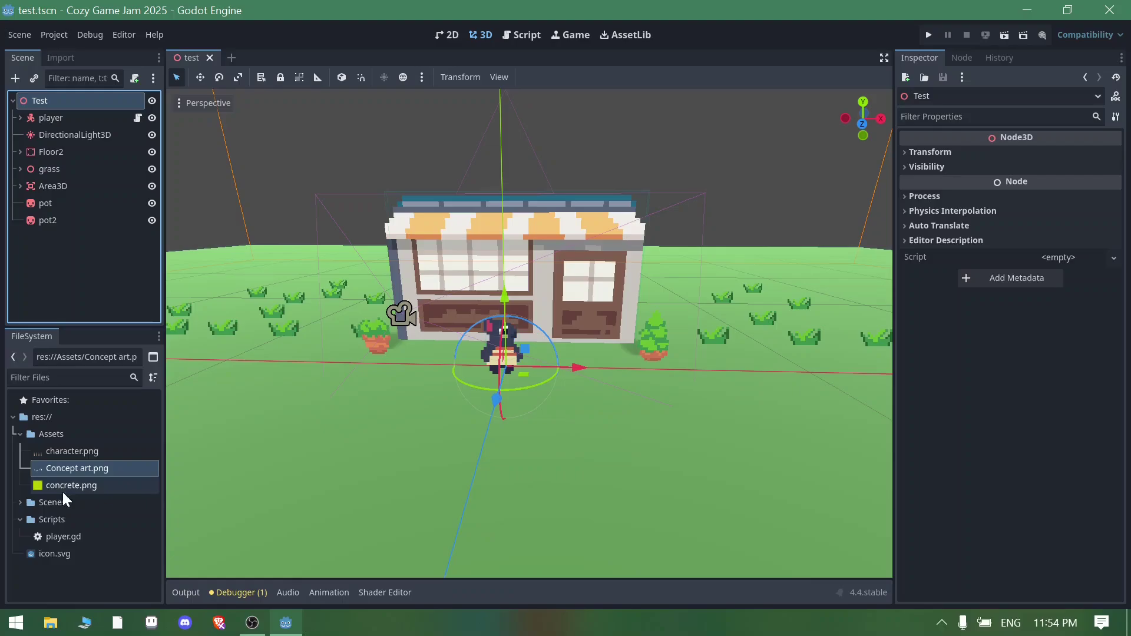
- Add a Sprite3D child under the Test root, keeping its default name
click(17, 79)
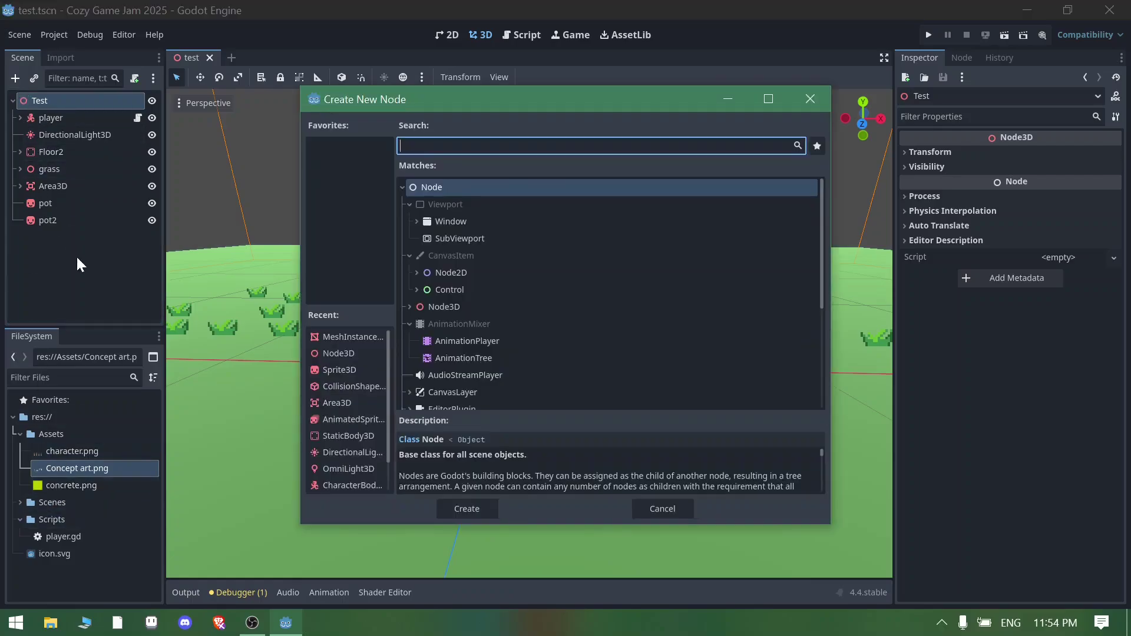
text(sprite3d)
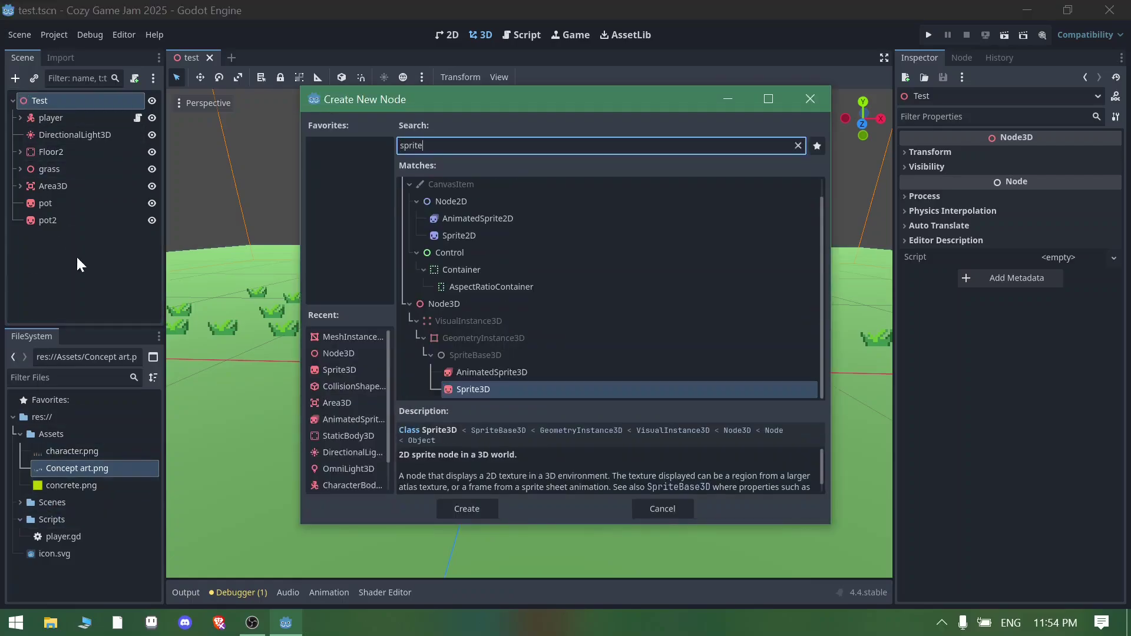
key(Return)
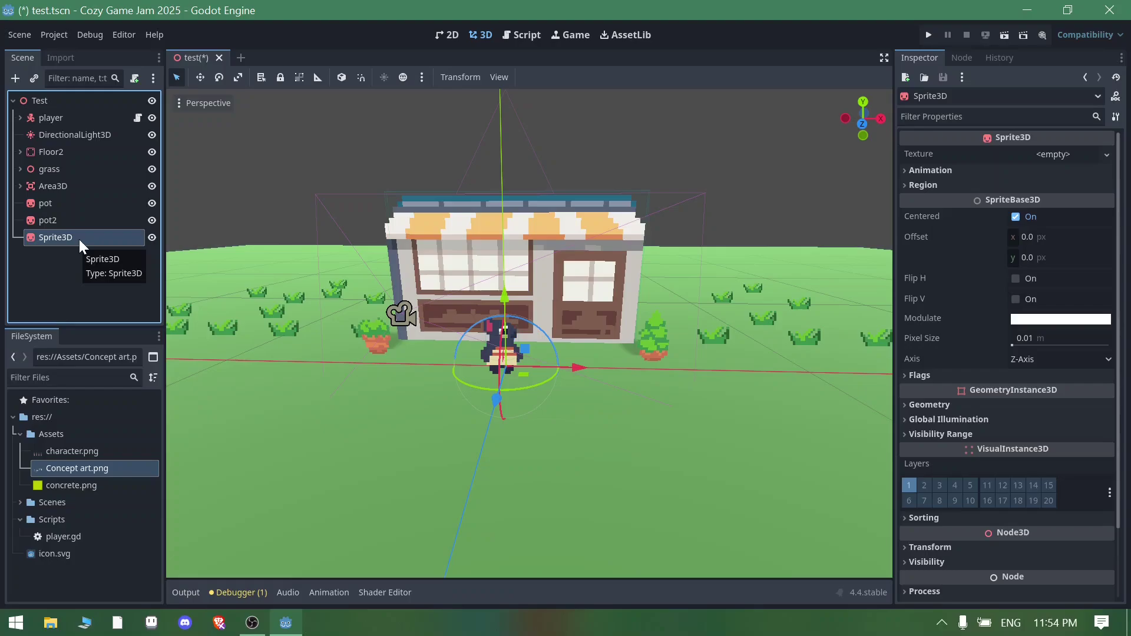
double_click(79, 239)
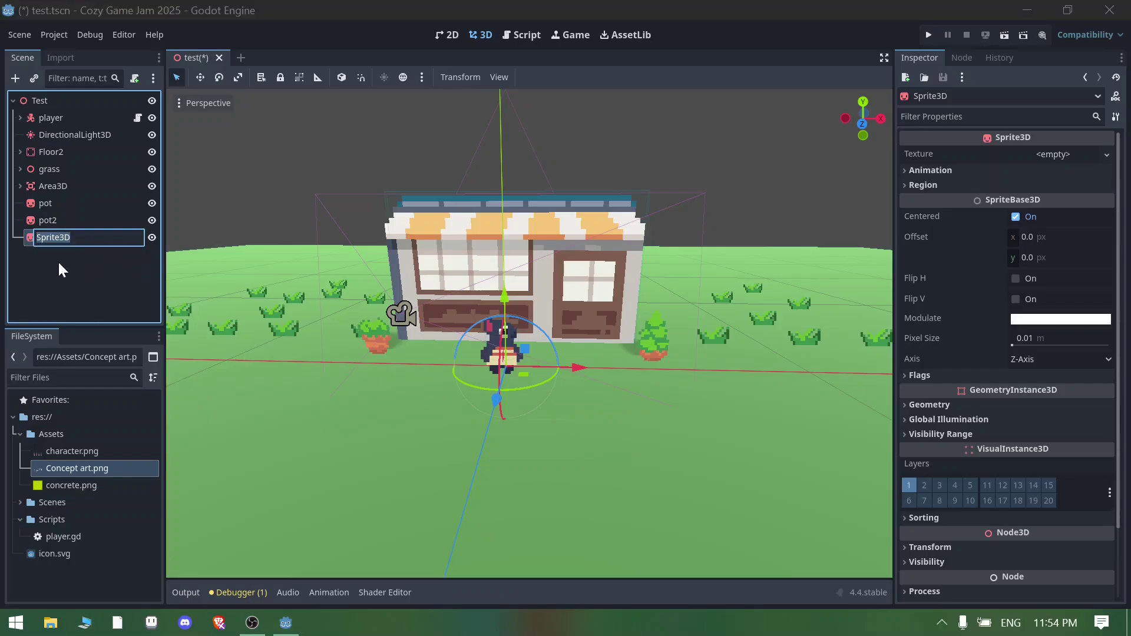
click(59, 262)
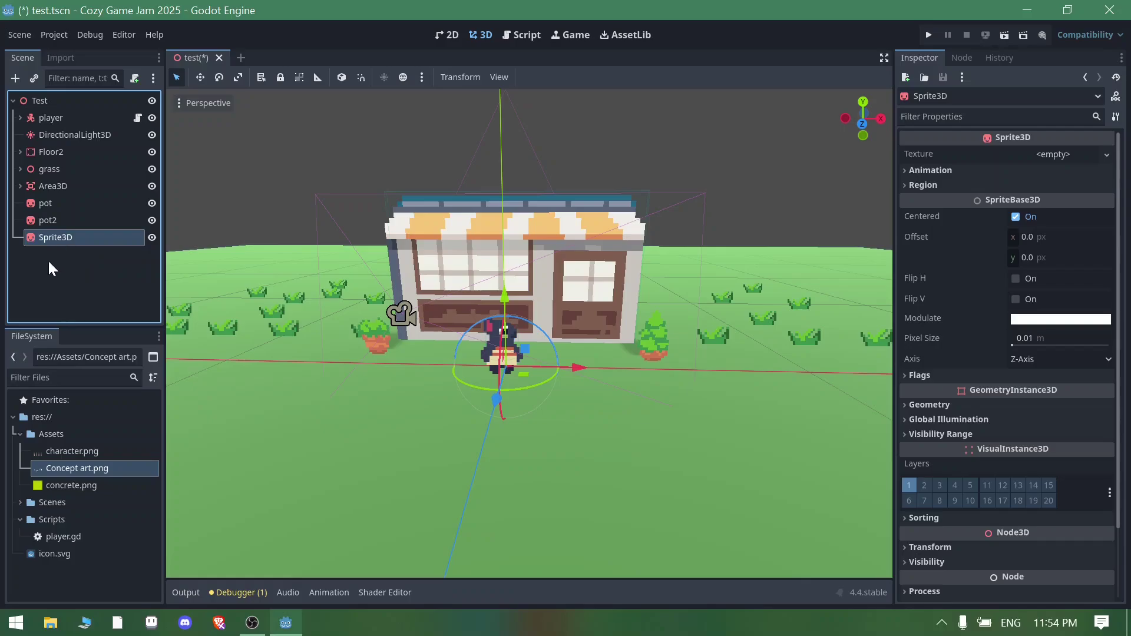
- Assign Concept art.png as the Sprite3D's texture and enable Region
mouse_move(79, 469)
mouse_down()
mouse_move(762, 286)
mouse_move(1045, 148)
mouse_up()
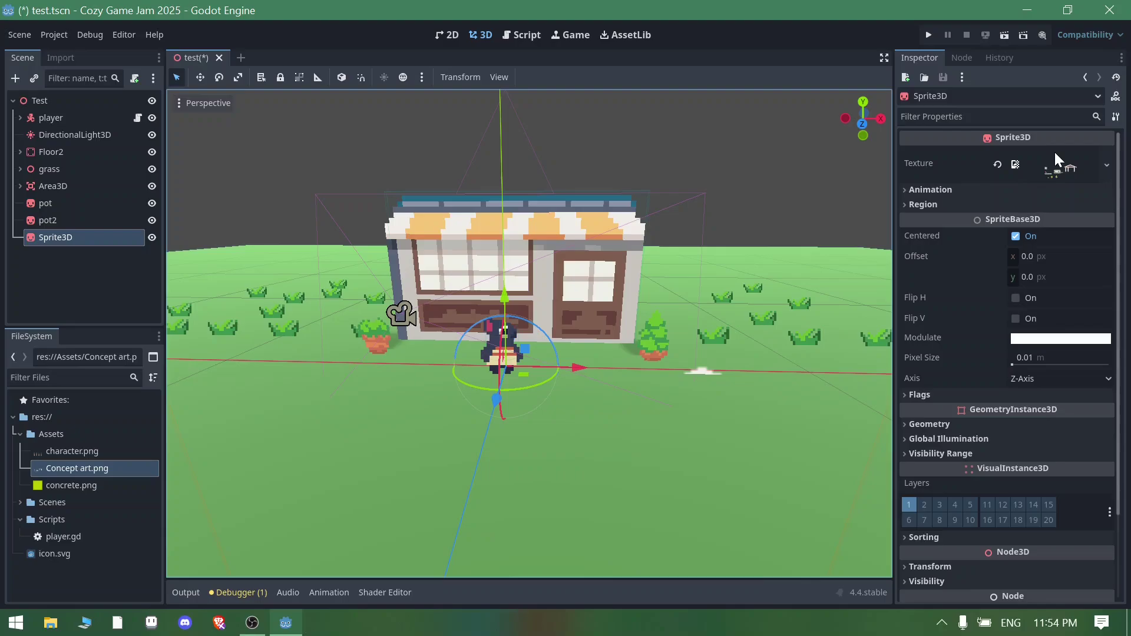
click(932, 204)
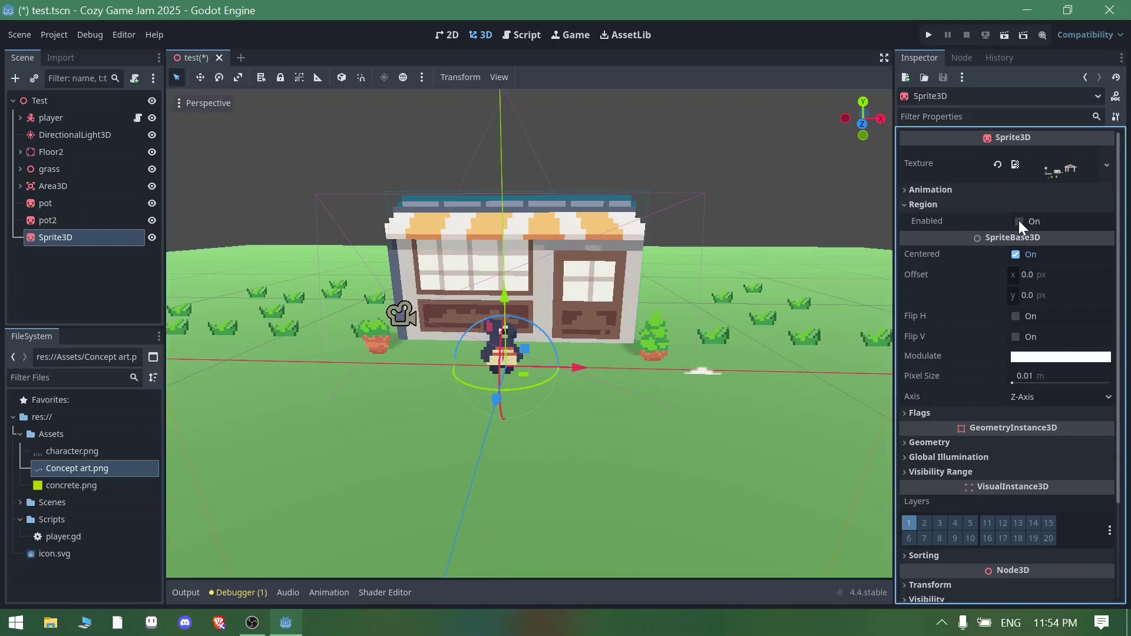
click(1020, 221)
- Crop the texture region to just the 16×13 px bench
click(1010, 301)
scroll(588, 345, up, 1)
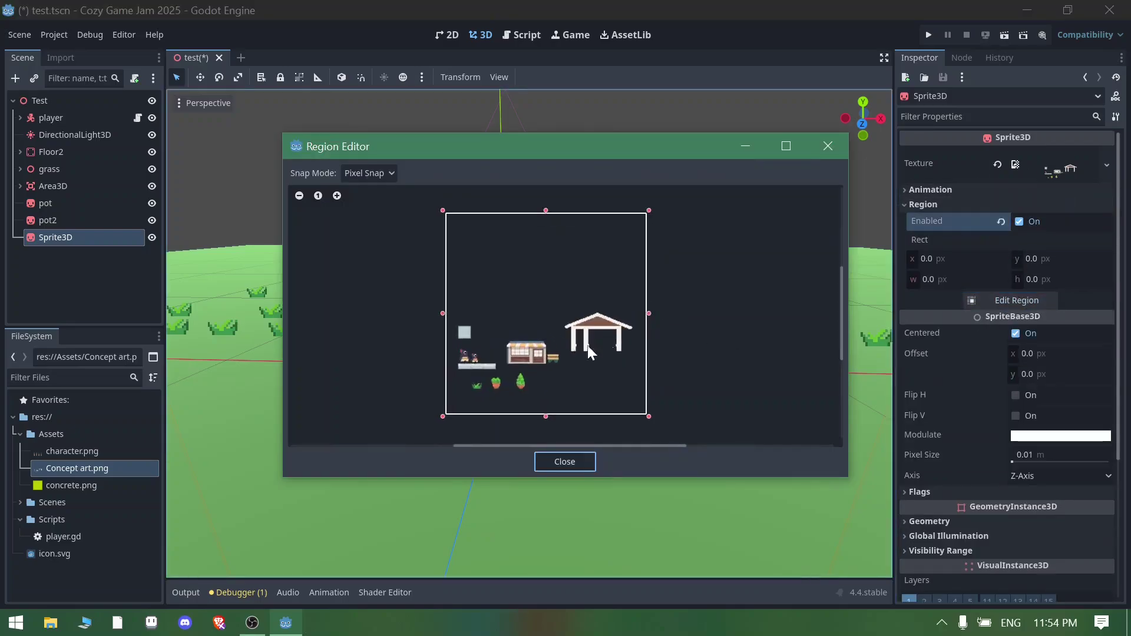
scroll(558, 353, up, 1)
scroll(540, 357, up, 1)
scroll(603, 353, up, 2)
scroll(566, 334, up, 1)
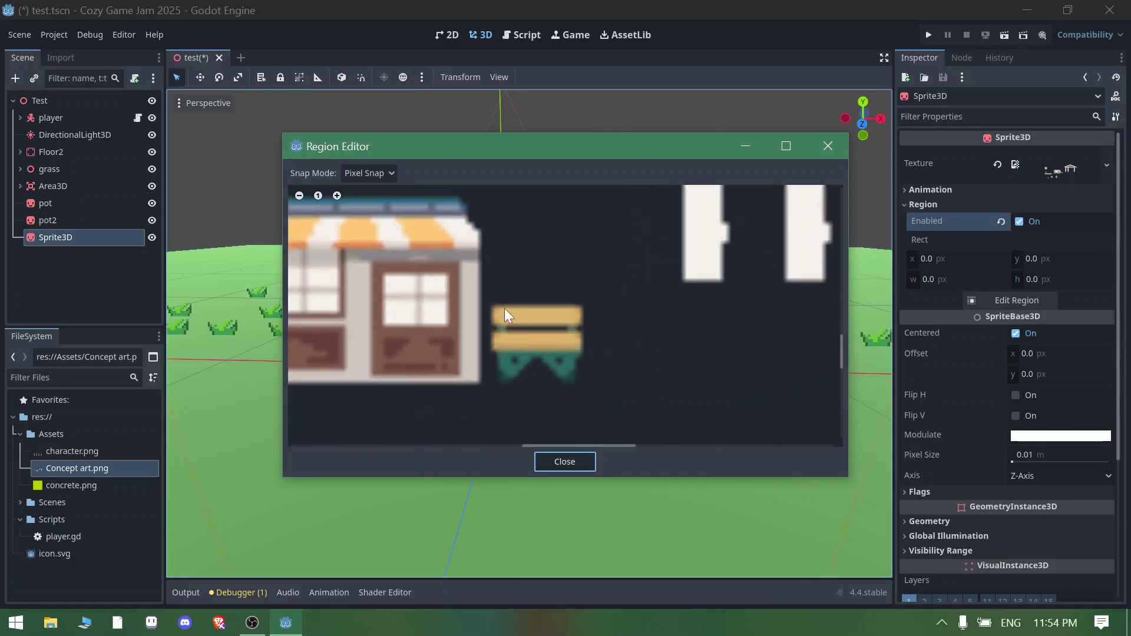
click(489, 300)
drag(493, 306, 586, 385)
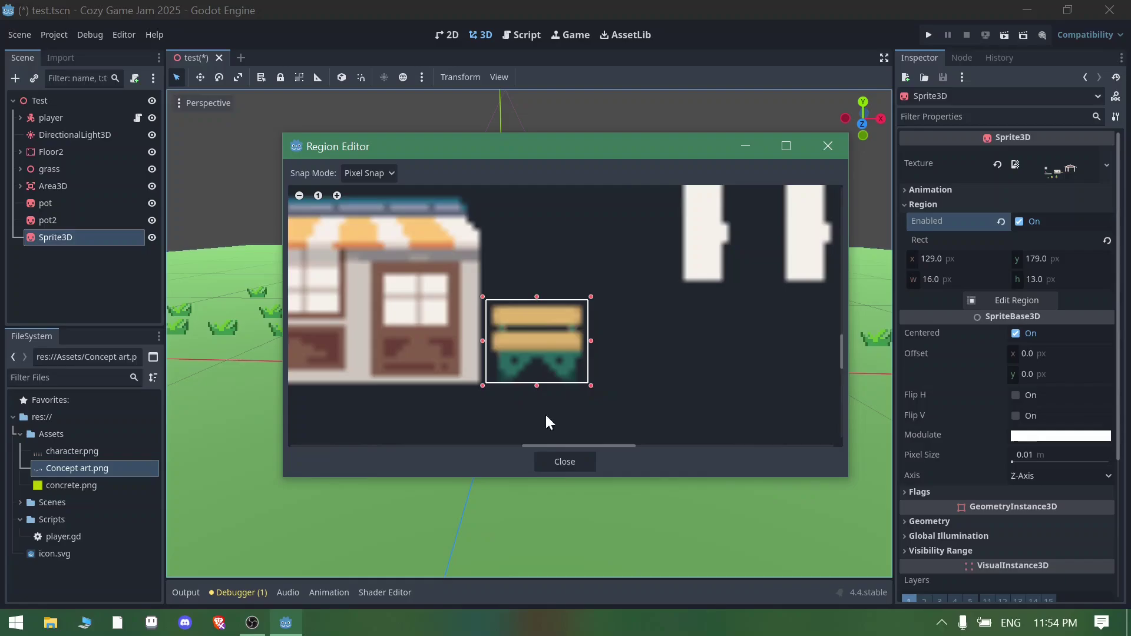
click(554, 463)
- Move the bench sprite along X to the right of the player
scroll(513, 320, up, 3)
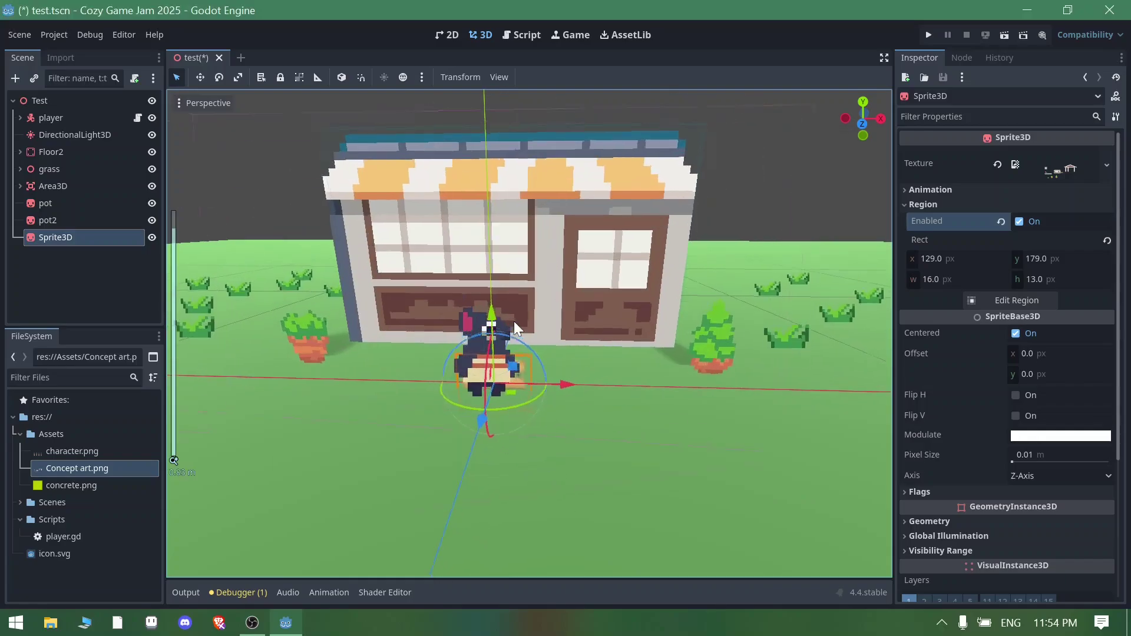
key(g)
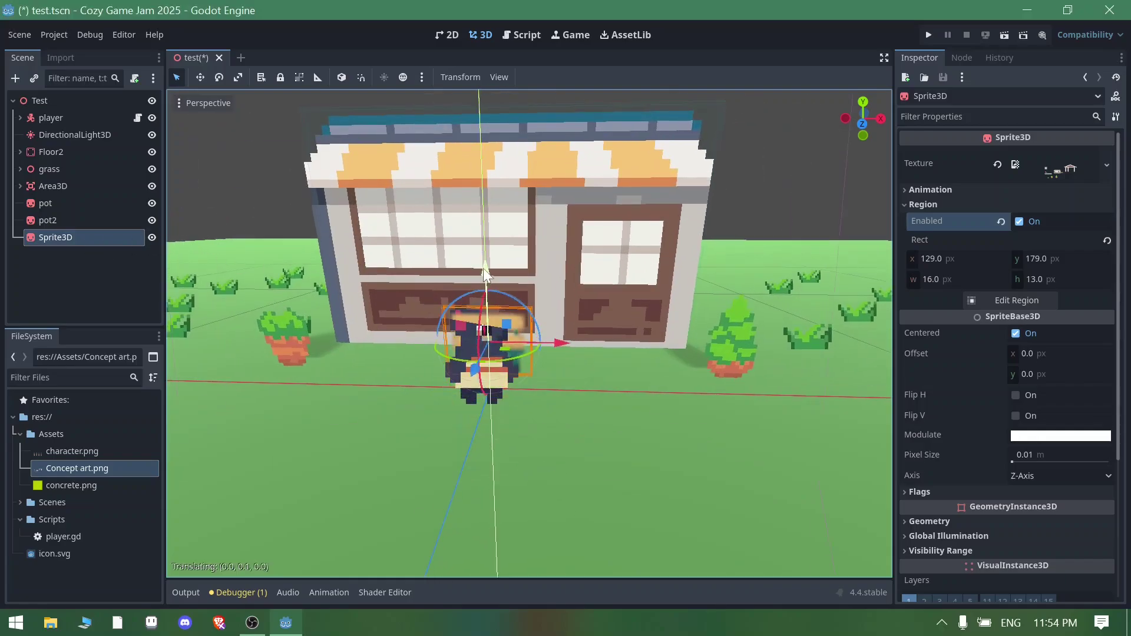
key(x)
click(671, 348)
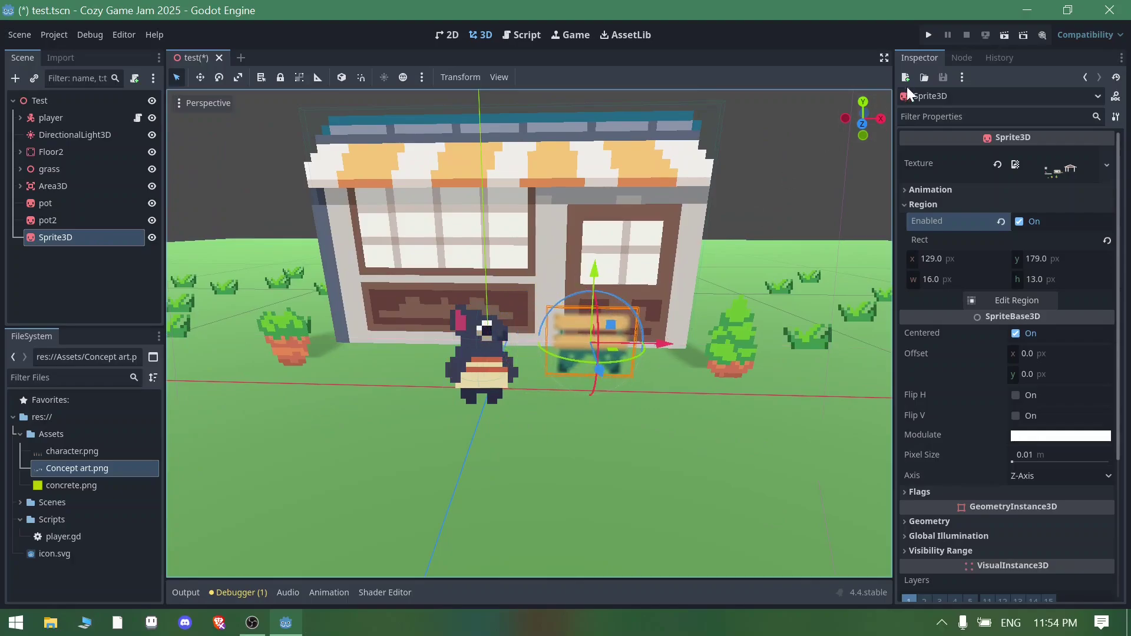
- Lower the bench onto the grass using the front view, then review it beside the shop
click(864, 122)
drag(581, 245, 578, 267)
mouse_move(596, 269)
middle_down()
mouse_move(646, 284)
mouse_move(651, 274)
middle_up()
drag(593, 284, 593, 281)
mouse_move(698, 263)
middle_down()
mouse_move(680, 305)
mouse_move(709, 310)
middle_up()
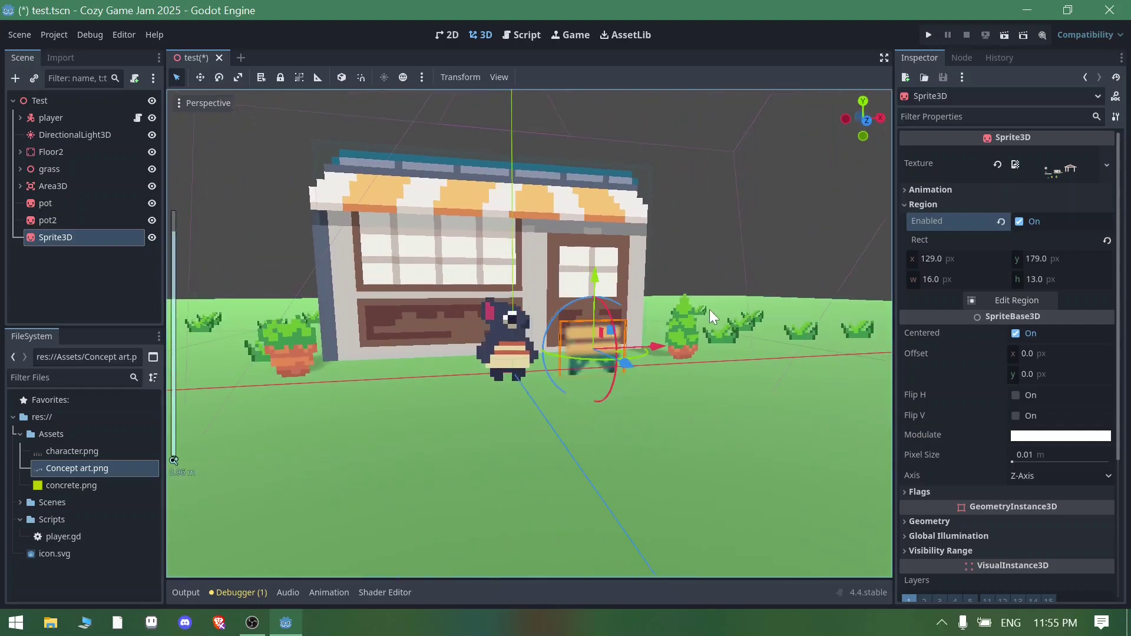
middle_drag(647, 327, 675, 340)
scroll(597, 322, up, 2)
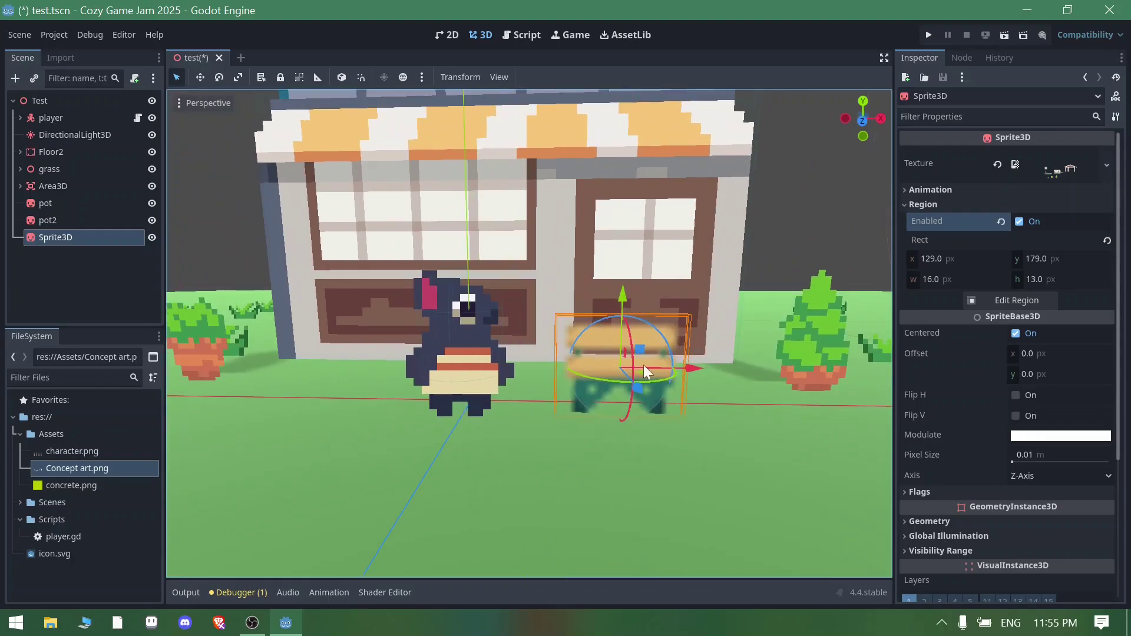
scroll(909, 446, down, 2)
scroll(908, 446, down, 2)
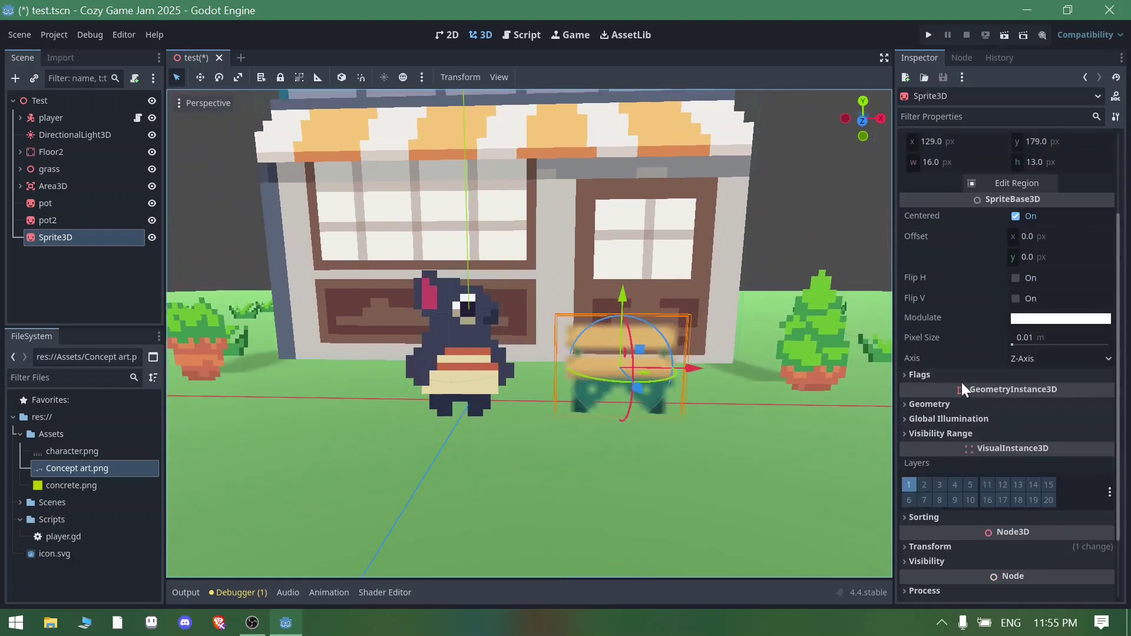
click(931, 376)
scroll(930, 371, down, 5)
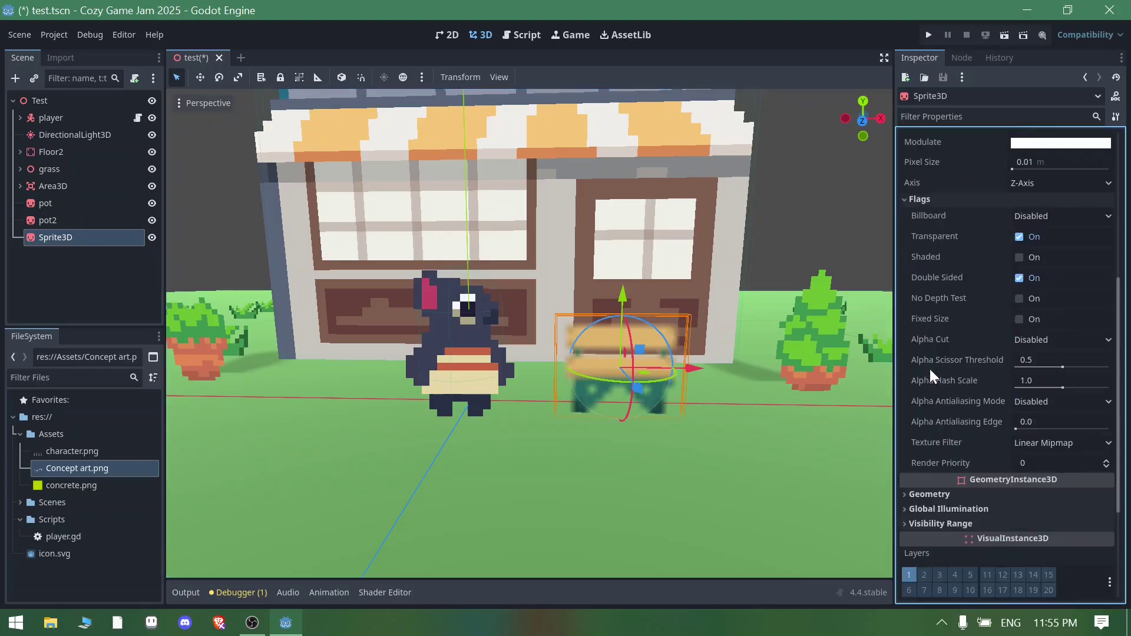
- Change the bench's Texture Filter from Linear Mipmap to Nearest and inspect the crisp pixels
click(1035, 442)
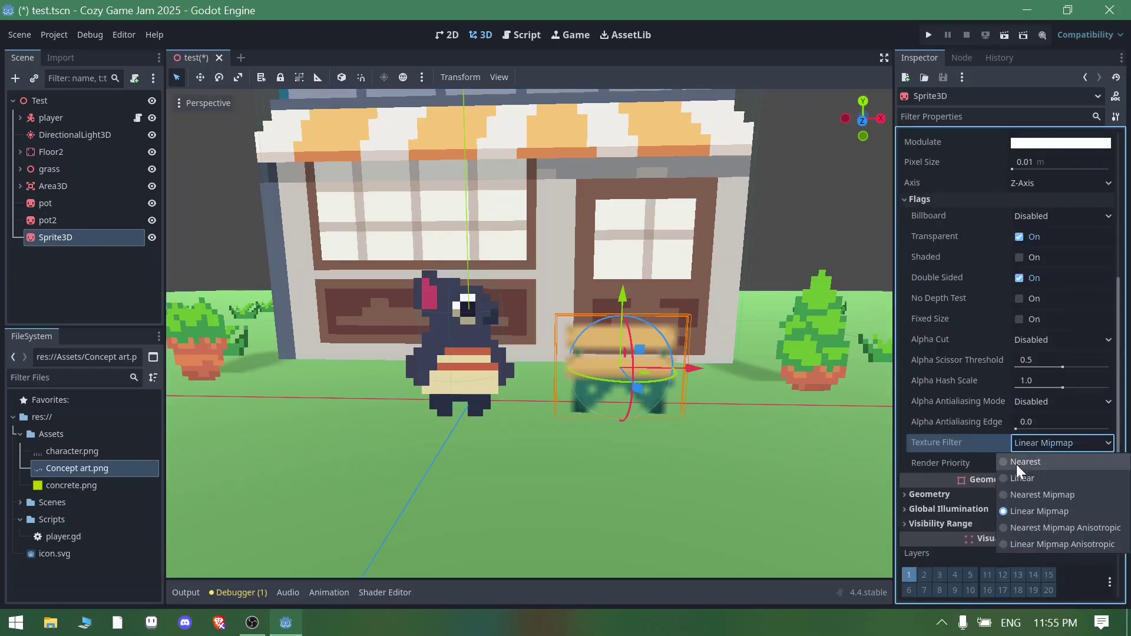
click(1016, 464)
mouse_move(741, 296)
middle_down()
mouse_move(678, 320)
mouse_move(561, 310)
mouse_move(709, 299)
mouse_move(628, 394)
mouse_move(732, 367)
mouse_move(656, 362)
mouse_move(667, 373)
middle_up()
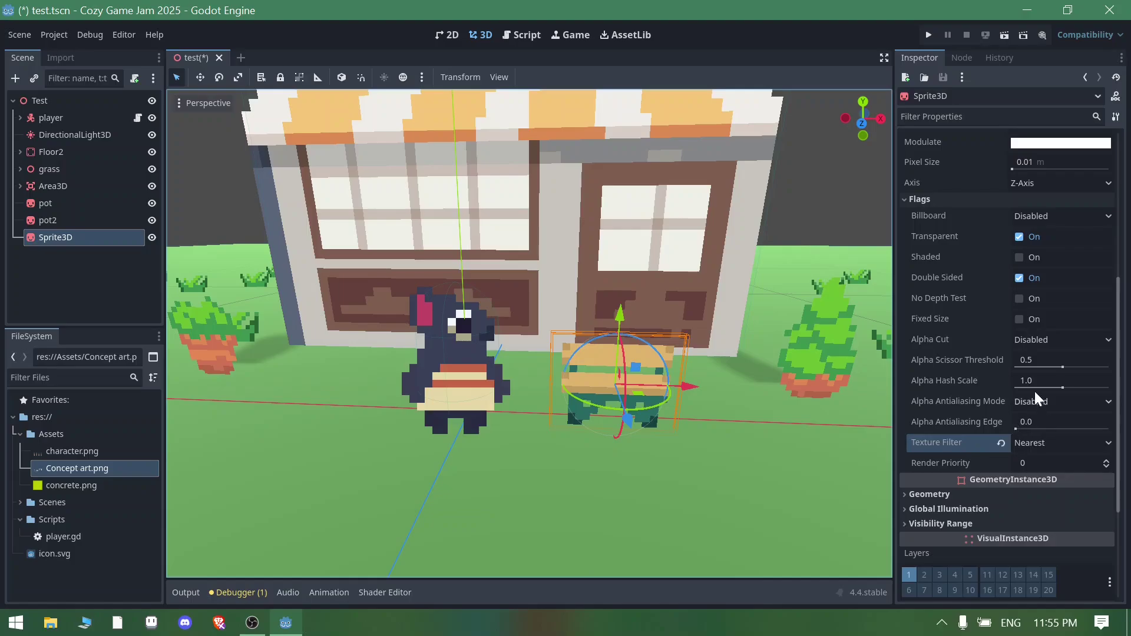
middle_drag(680, 370, 807, 411)
middle_drag(628, 358, 715, 372)
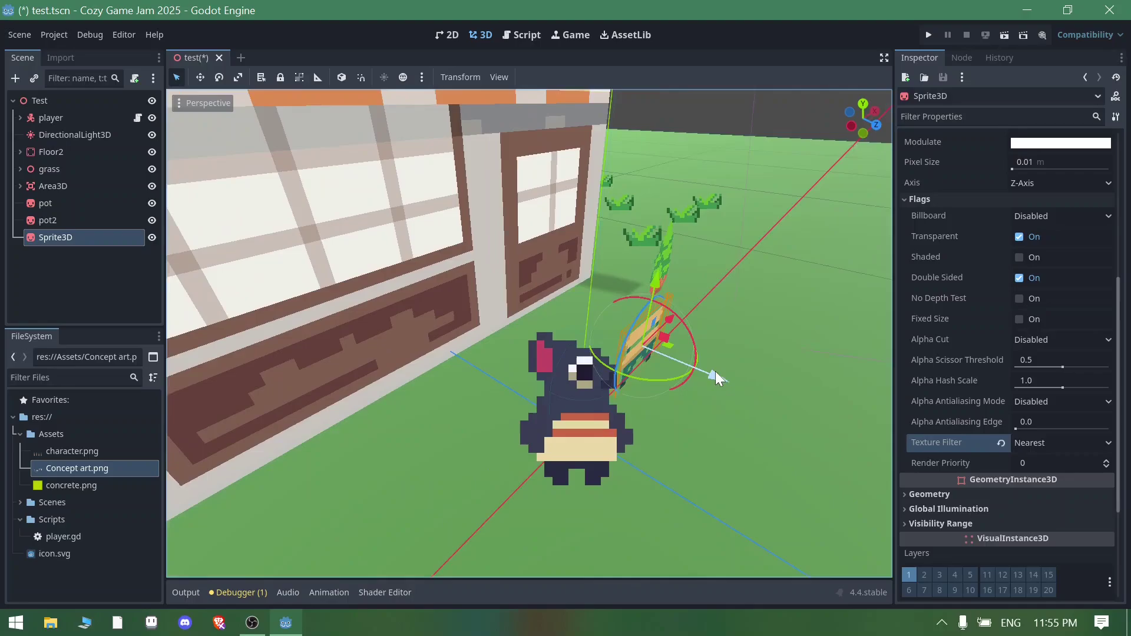
click(59, 134)
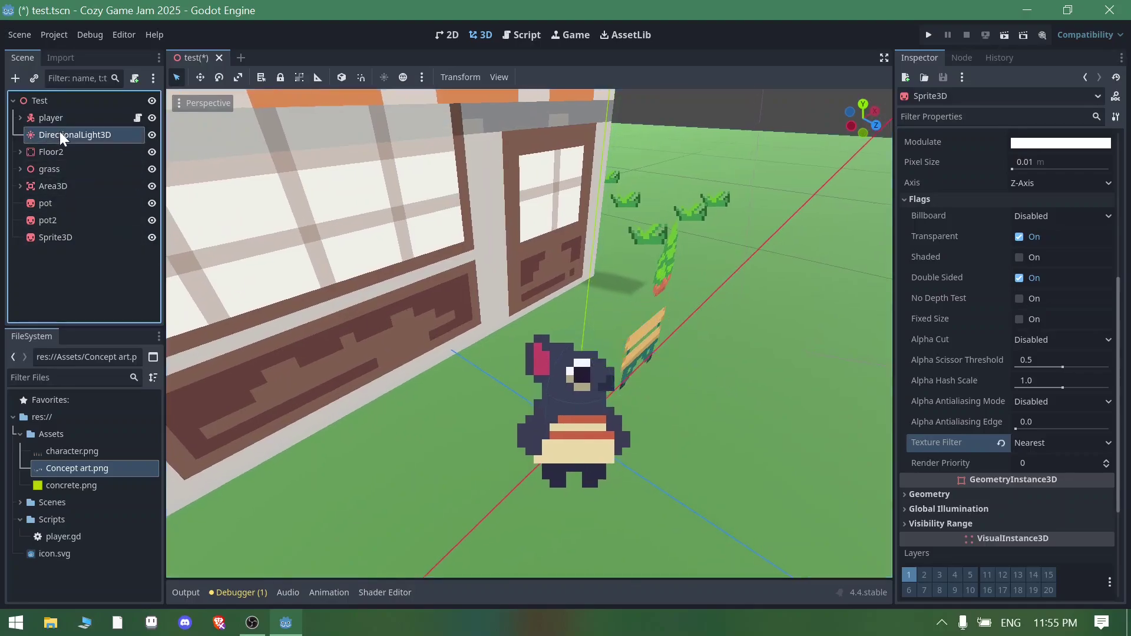
scroll(486, 232, down, 5)
scroll(511, 222, down, 3)
scroll(560, 213, down, 3)
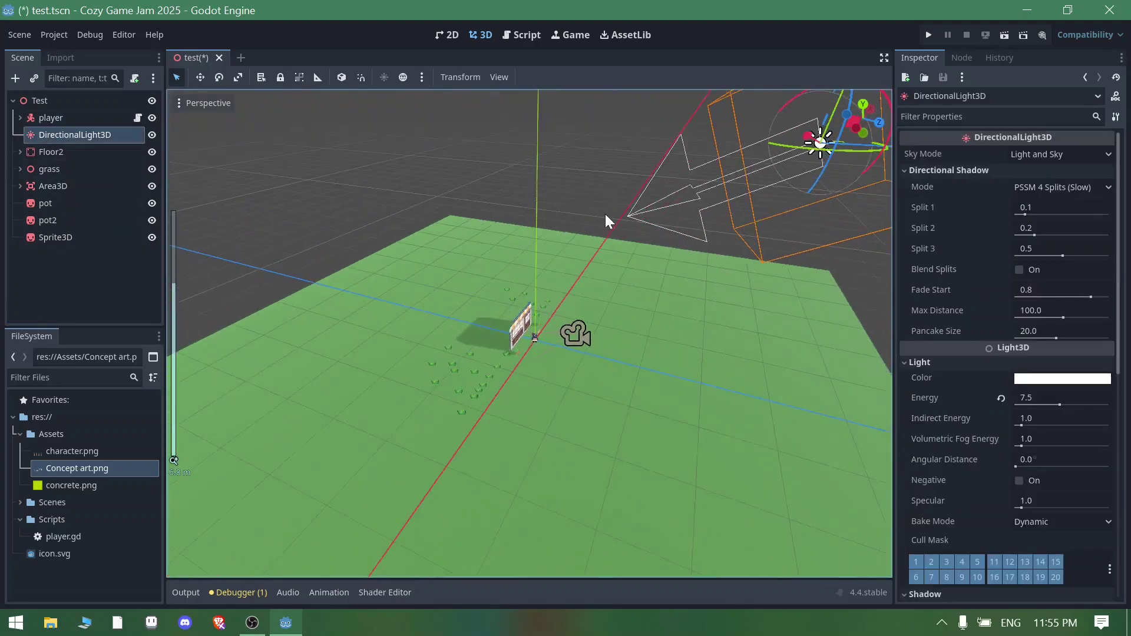
scroll(584, 230, down, 3)
scroll(616, 212, down, 2)
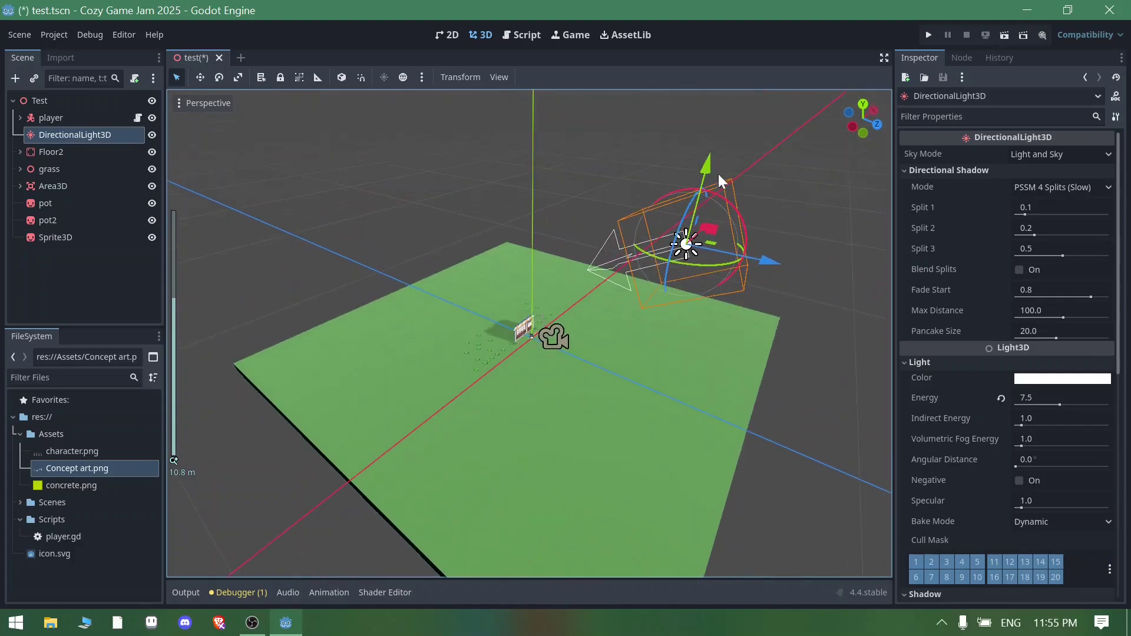
scroll(677, 218, up, 5)
scroll(672, 253, up, 5)
scroll(663, 282, up, 5)
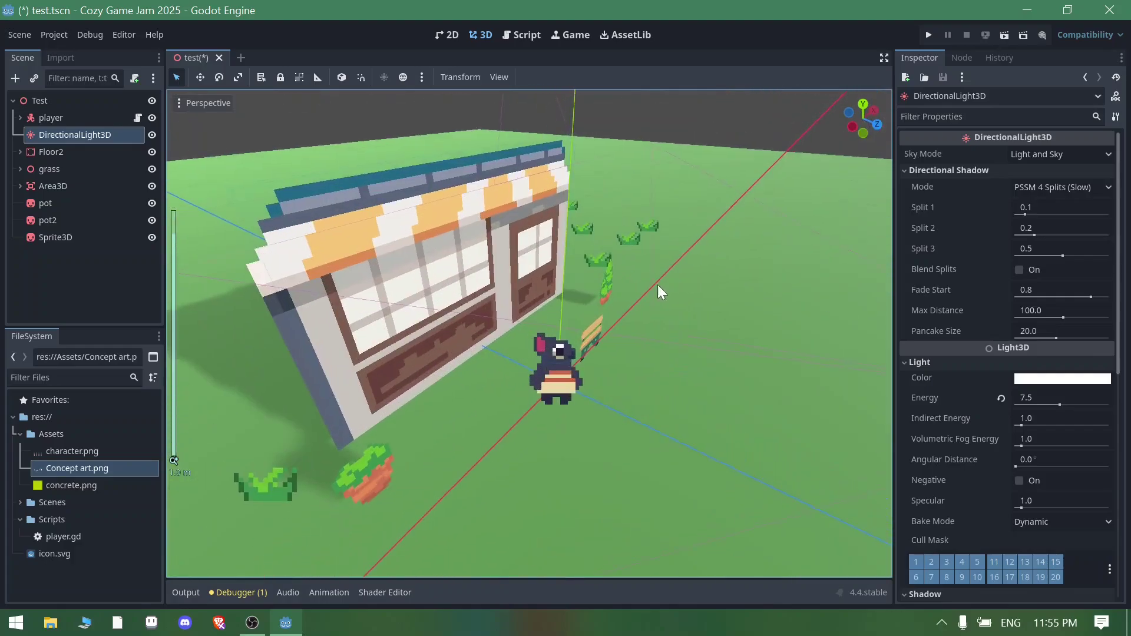
mouse_move(660, 290)
middle_down()
mouse_move(584, 255)
mouse_move(551, 261)
middle_up()
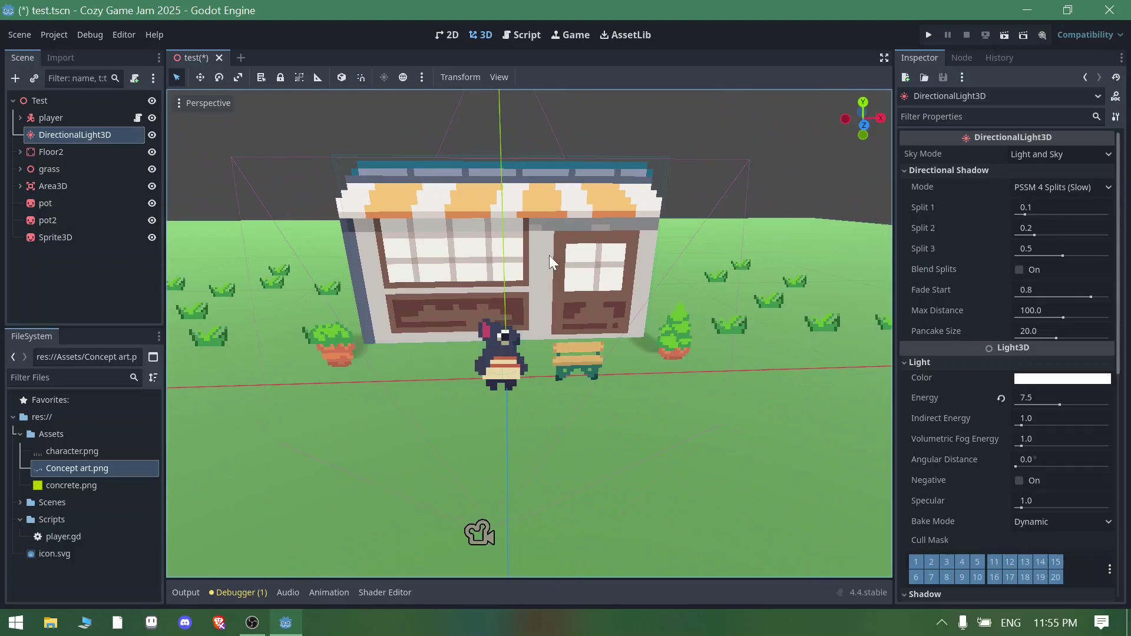
scroll(558, 284, up, 1)
scroll(673, 323, up, 2)
scroll(685, 323, up, 2)
scroll(706, 320, up, 2)
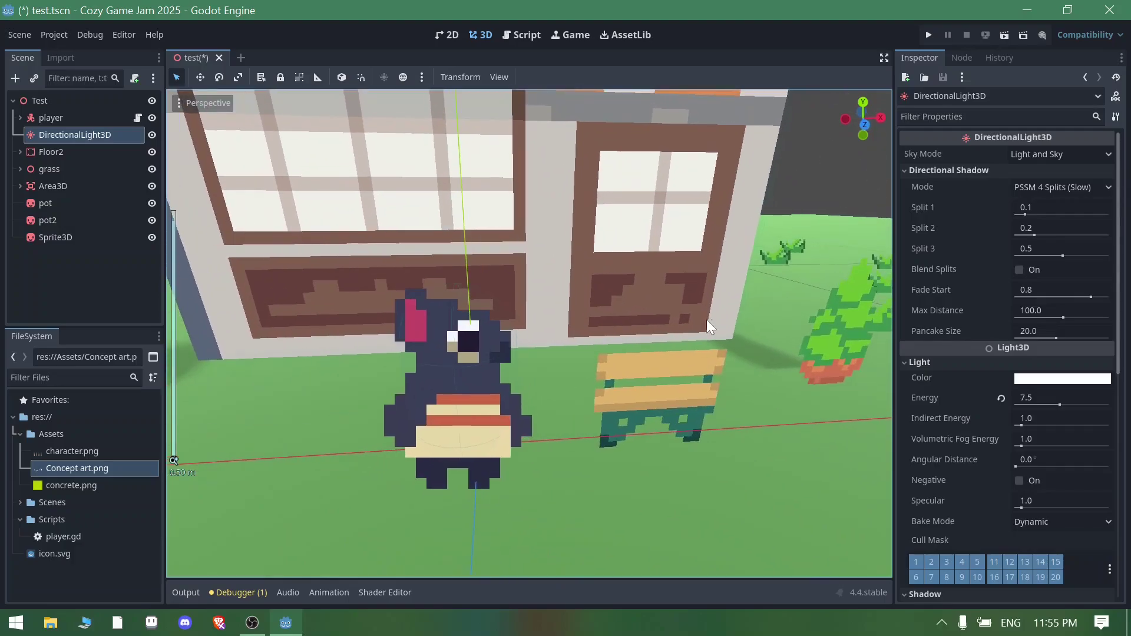
scroll(944, 392, down, 2)
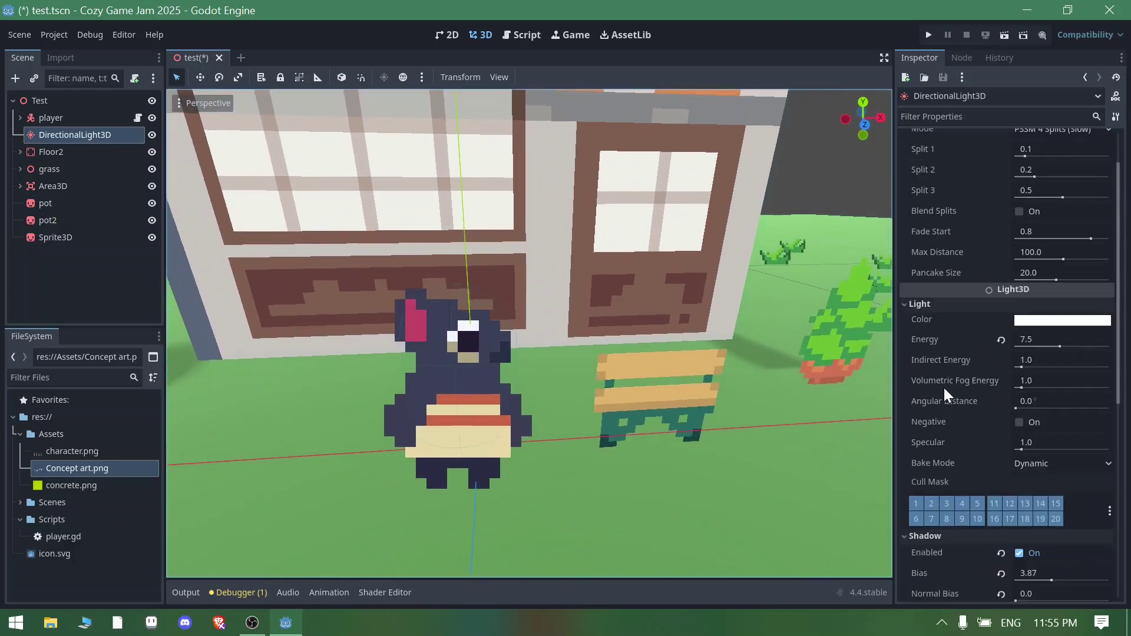
scroll(952, 330, up, 2)
click(83, 270)
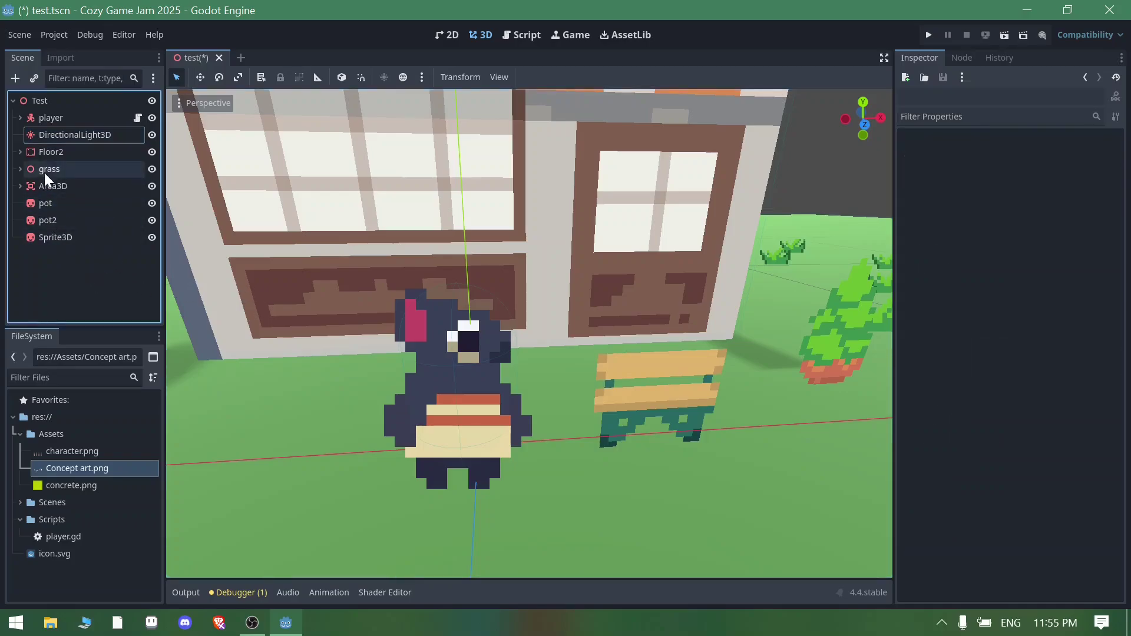
- Rename the Sprite3D node to 'bench'
click(65, 241)
click(69, 243)
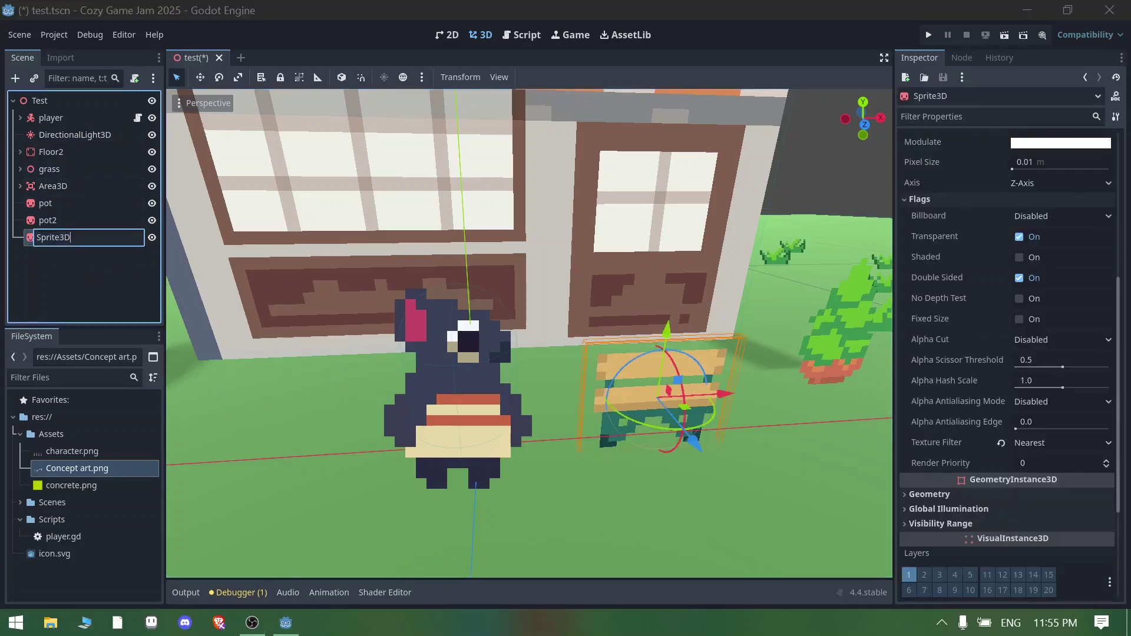
text(be)
text(nch)
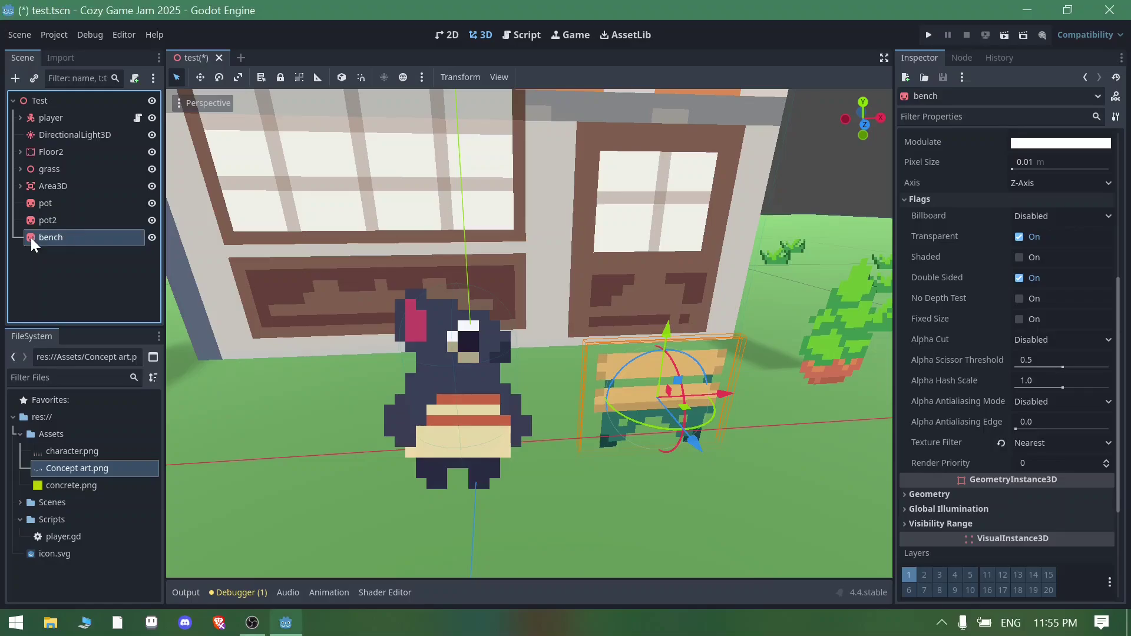
key(Return)
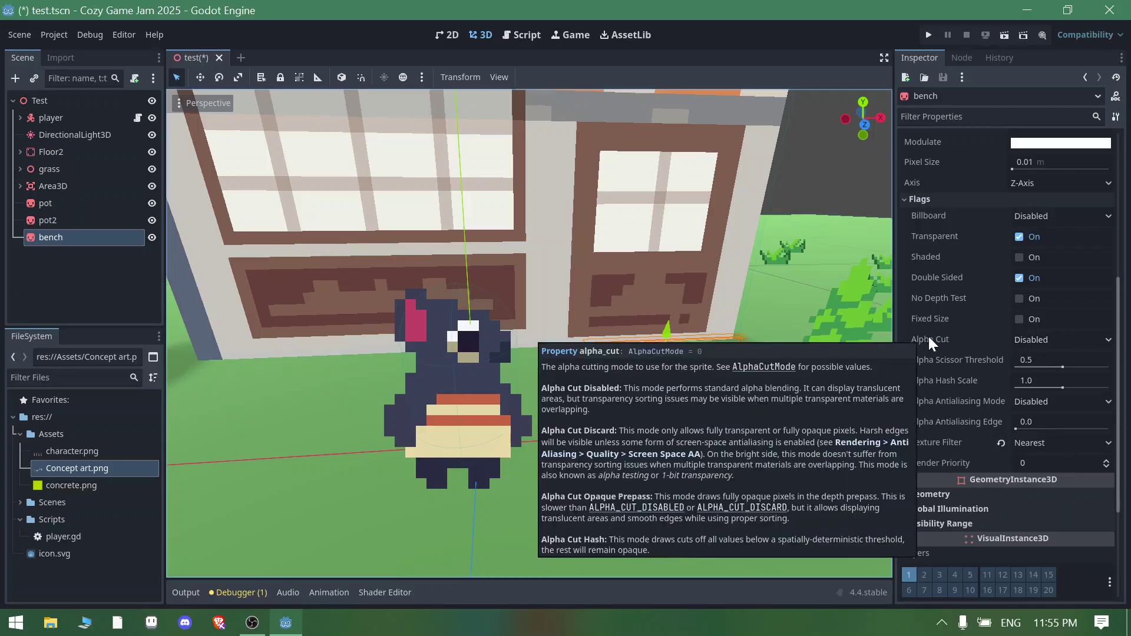
- Set Alpha Cut to Discard, nudge the bench down, and test it with Double Sided off
click(1041, 338)
click(1037, 379)
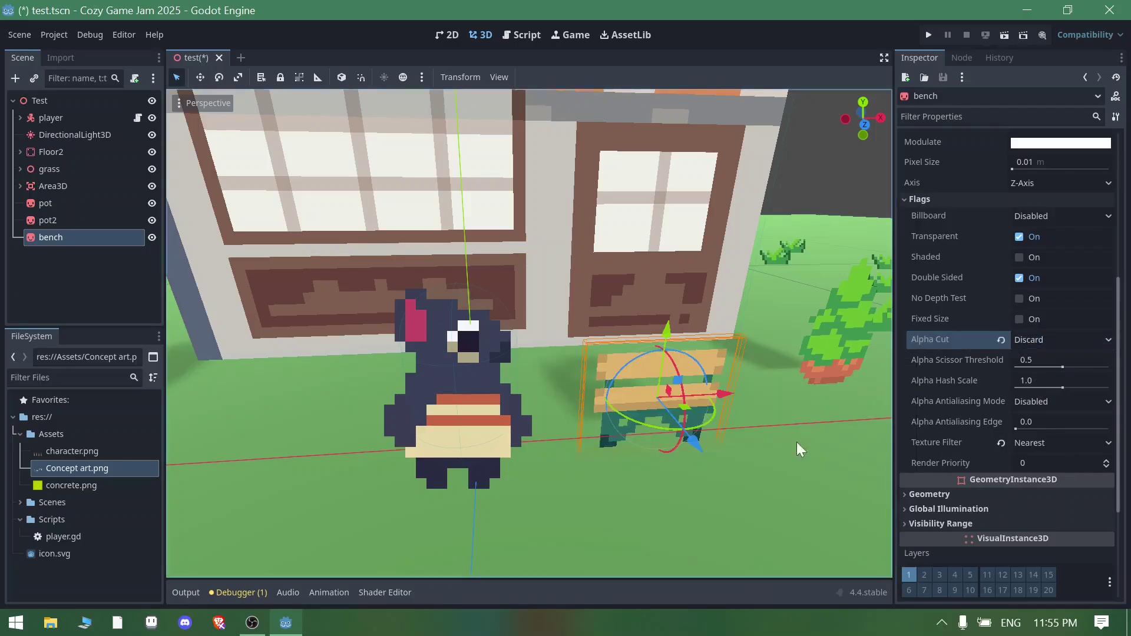
middle_drag(797, 442, 821, 484)
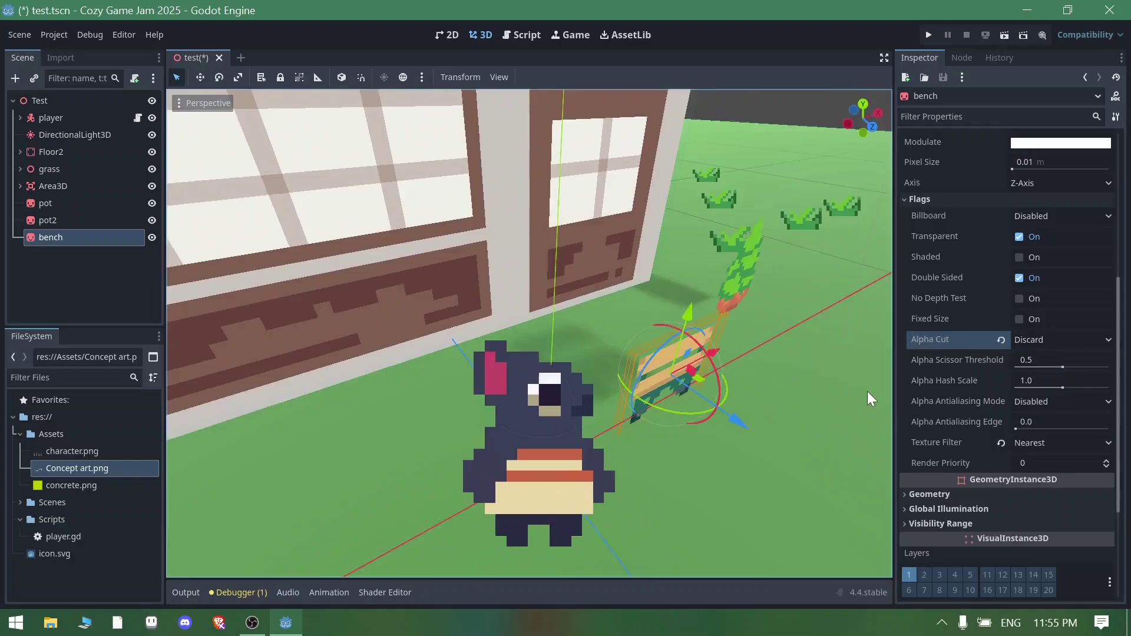
middle_drag(868, 392, 733, 375)
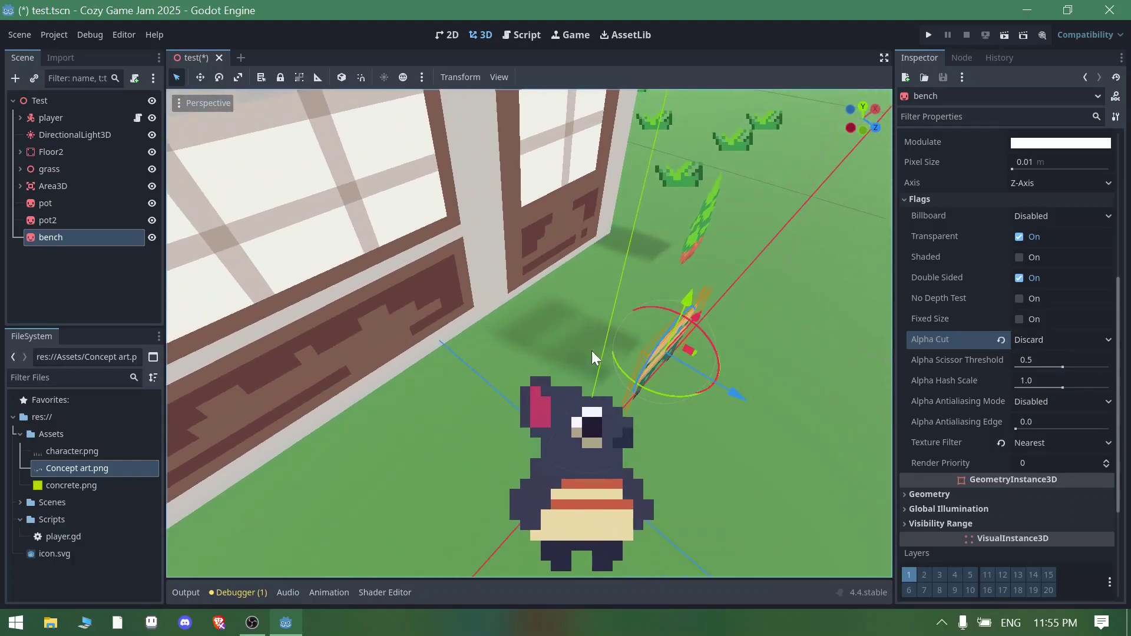
mouse_move(614, 346)
middle_down()
mouse_move(716, 359)
mouse_move(673, 321)
mouse_move(671, 335)
middle_up()
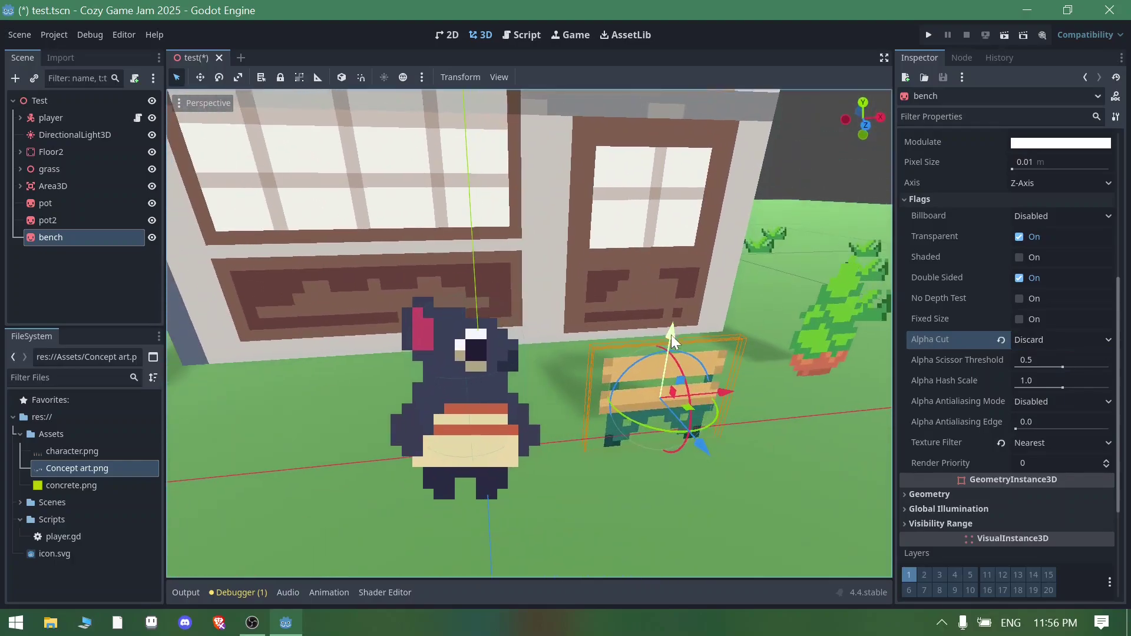
mouse_move(670, 334)
mouse_down()
mouse_move(672, 344)
mouse_move(674, 328)
mouse_up()
mouse_move(674, 327)
middle_down()
mouse_move(765, 345)
mouse_move(755, 355)
mouse_move(837, 330)
middle_up()
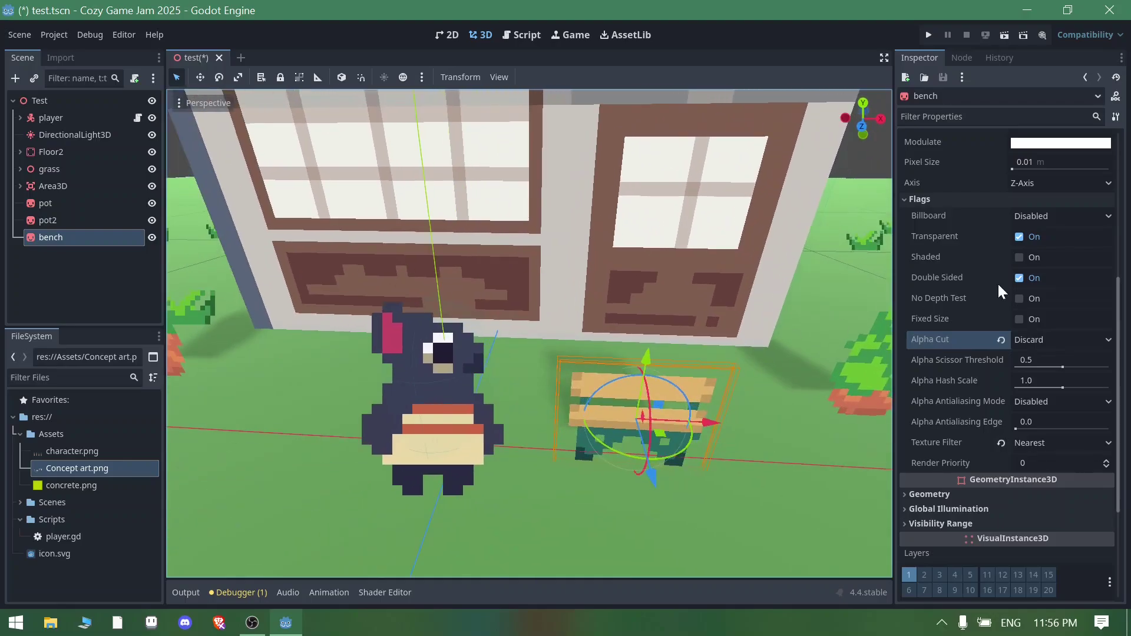
click(1019, 277)
mouse_move(782, 370)
middle_down()
mouse_move(878, 414)
mouse_move(630, 455)
mouse_move(585, 366)
mouse_move(553, 345)
mouse_move(729, 362)
mouse_move(985, 317)
middle_up()
- Re-enable Double Sided on the bench and review it beside the player and shop
click(1019, 277)
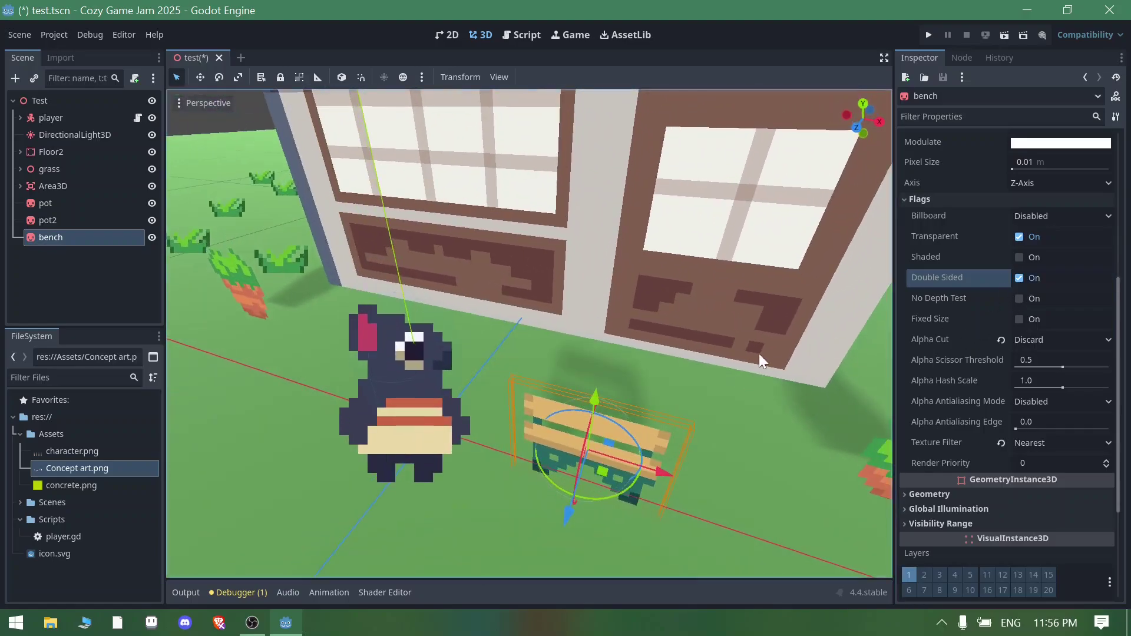
mouse_move(759, 353)
middle_down()
mouse_move(835, 409)
mouse_move(664, 343)
mouse_move(714, 324)
mouse_move(613, 311)
mouse_move(574, 324)
mouse_move(592, 351)
mouse_move(559, 331)
mouse_move(699, 324)
mouse_move(507, 309)
mouse_move(678, 314)
mouse_move(524, 323)
mouse_move(692, 345)
mouse_move(567, 345)
mouse_move(638, 324)
middle_up()
scroll(651, 328, down, 3)
scroll(599, 327, down, 2)
scroll(524, 323, up, 2)
scroll(567, 346, down, 2)
scroll(638, 324, up, 2)
scroll(727, 324, up, 2)
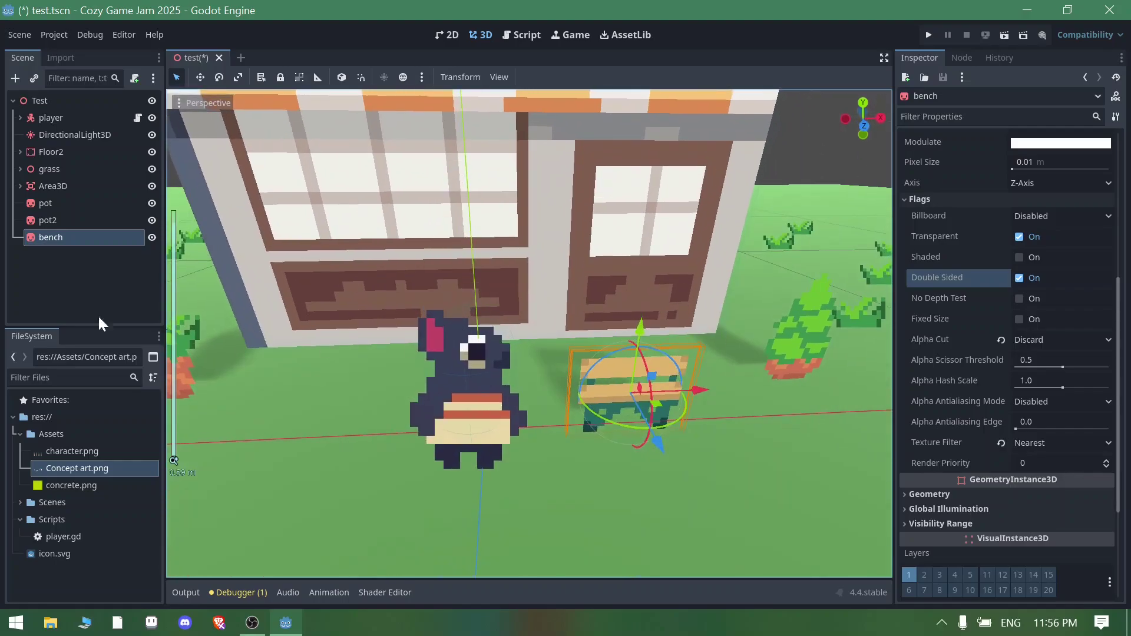
- Set Billboard to Enabled, confirm the bench faces the camera, then uncheck Double Sided
scroll(1029, 292, up, 2)
click(1039, 275)
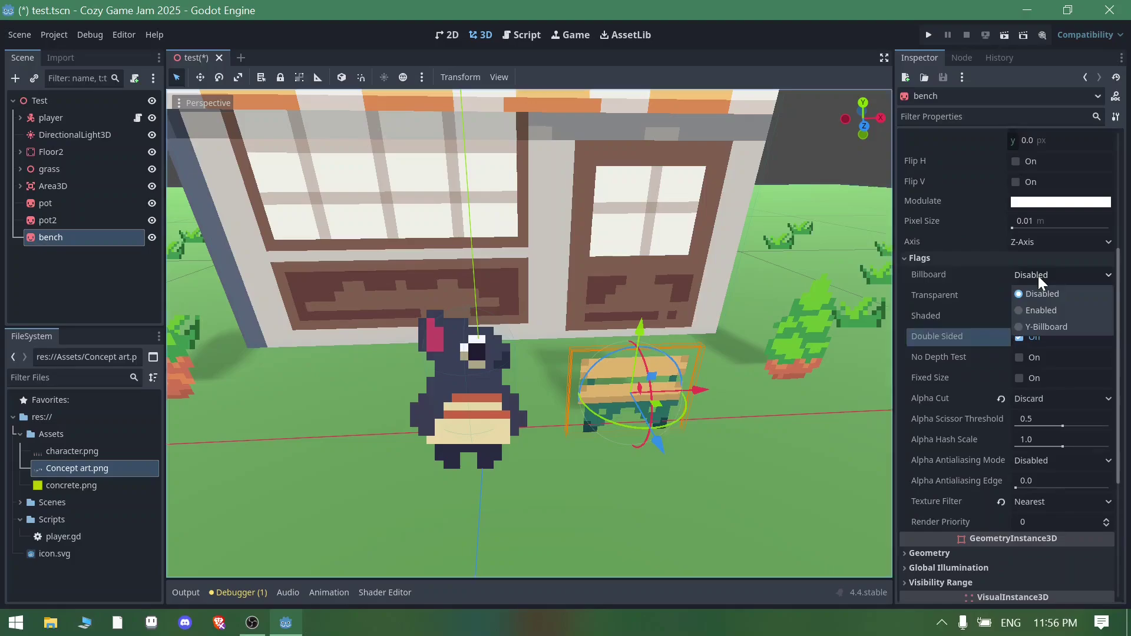
click(1037, 312)
scroll(762, 351, down, 2)
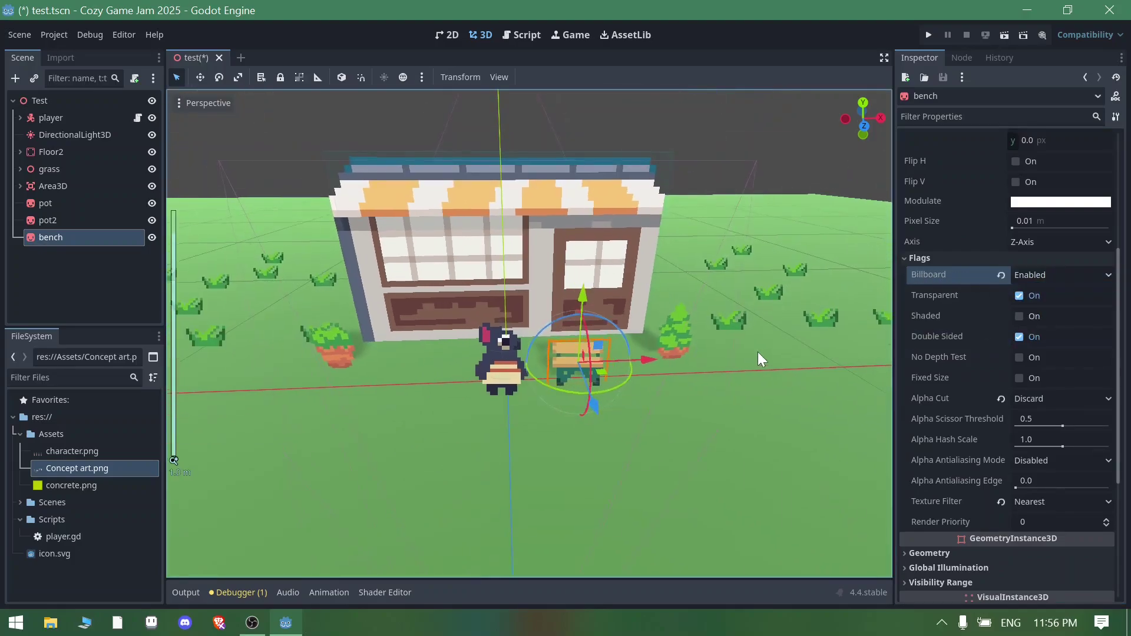
mouse_move(758, 352)
middle_down()
mouse_move(607, 310)
mouse_move(830, 310)
mouse_move(202, 316)
mouse_move(817, 318)
middle_up()
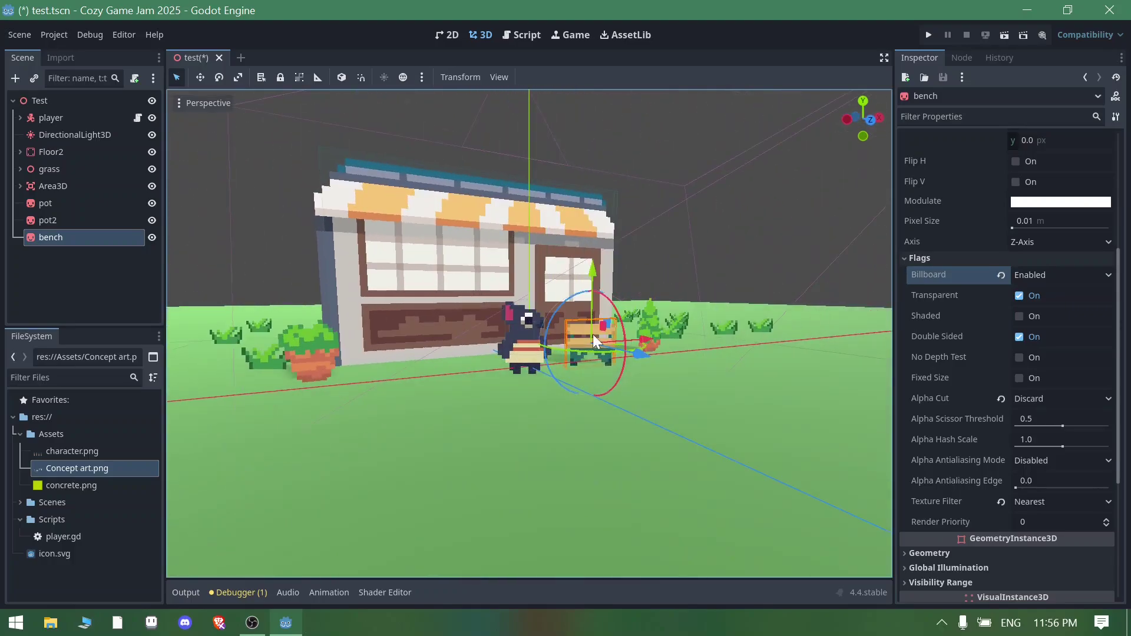
mouse_move(720, 333)
middle_down()
mouse_move(520, 324)
mouse_move(621, 335)
mouse_move(671, 369)
middle_up()
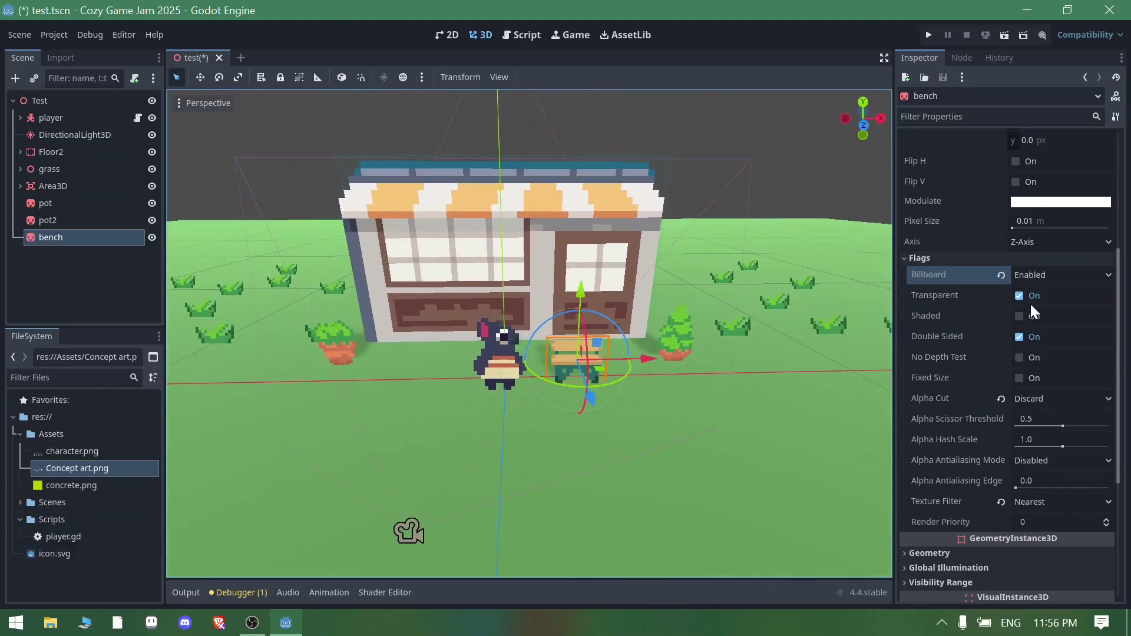
click(1019, 337)
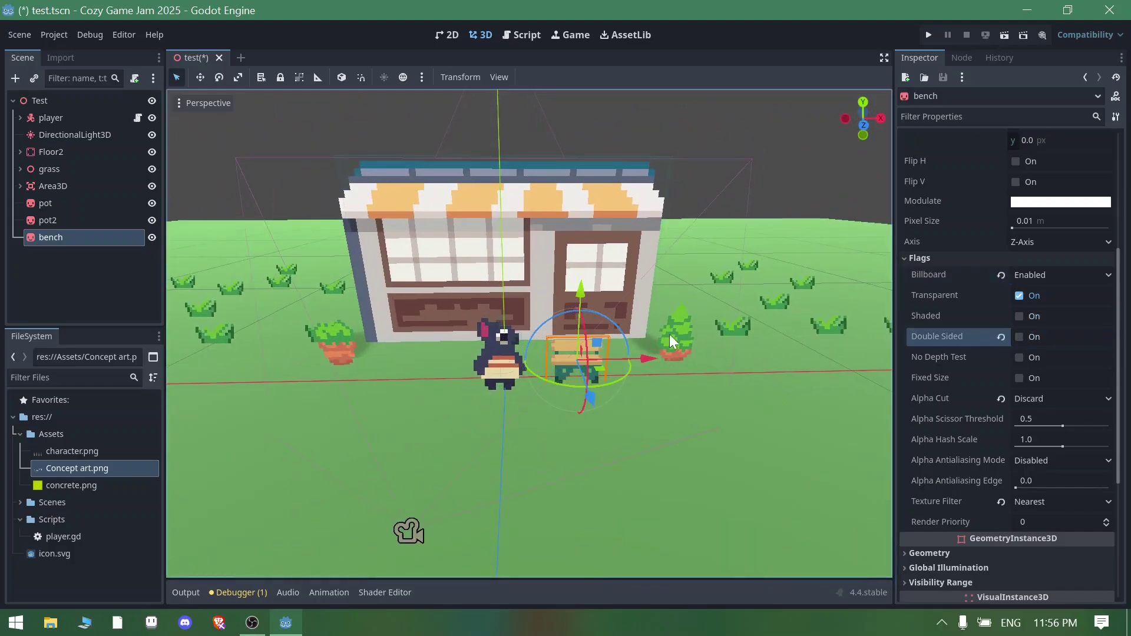
mouse_move(669, 334)
middle_down()
mouse_move(705, 338)
mouse_move(683, 334)
middle_up()
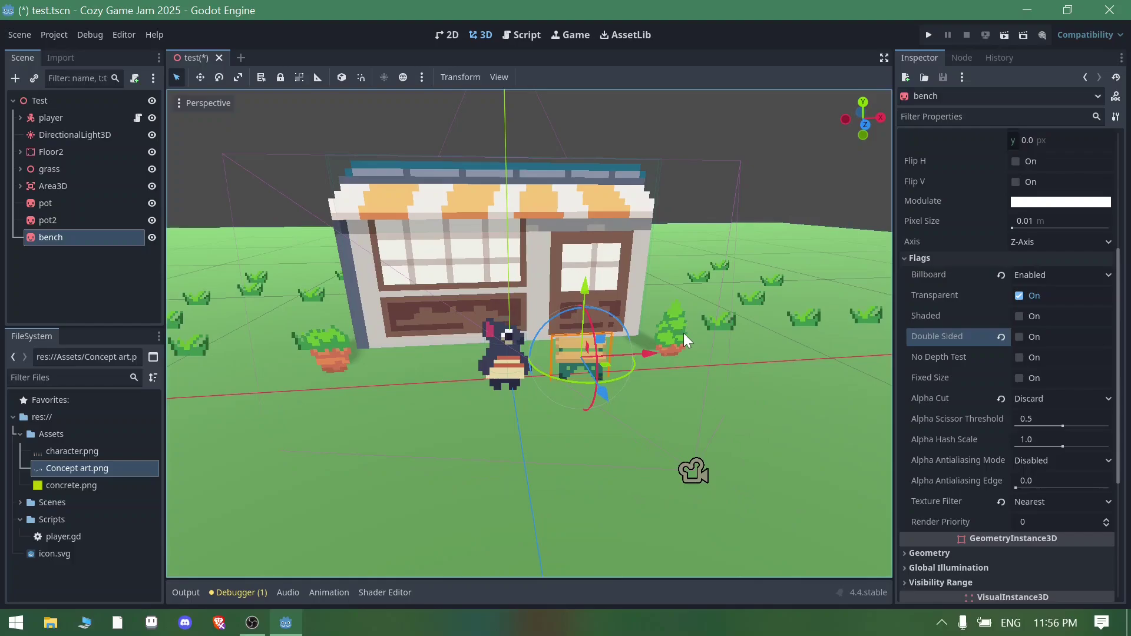